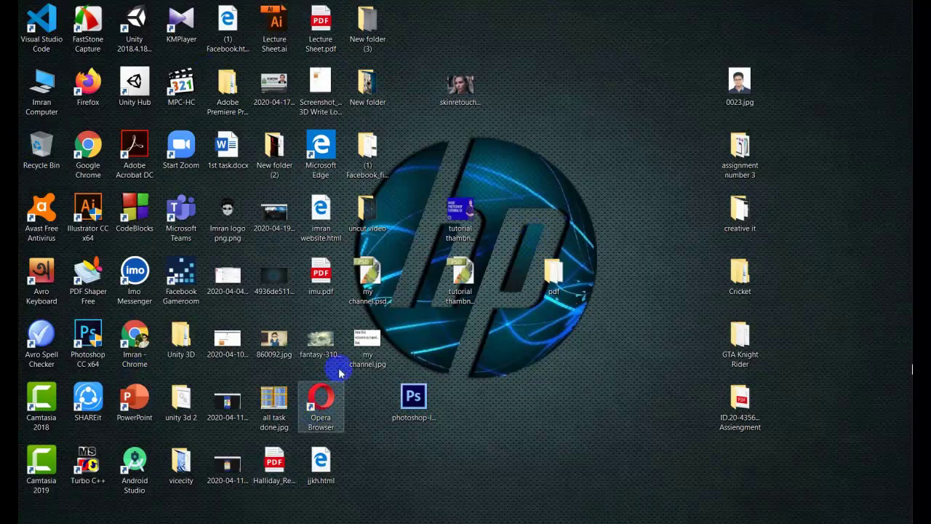
- View the fantasy webp image, close its browser window, then open 860092.jpg in Photos
double_click(320, 344)
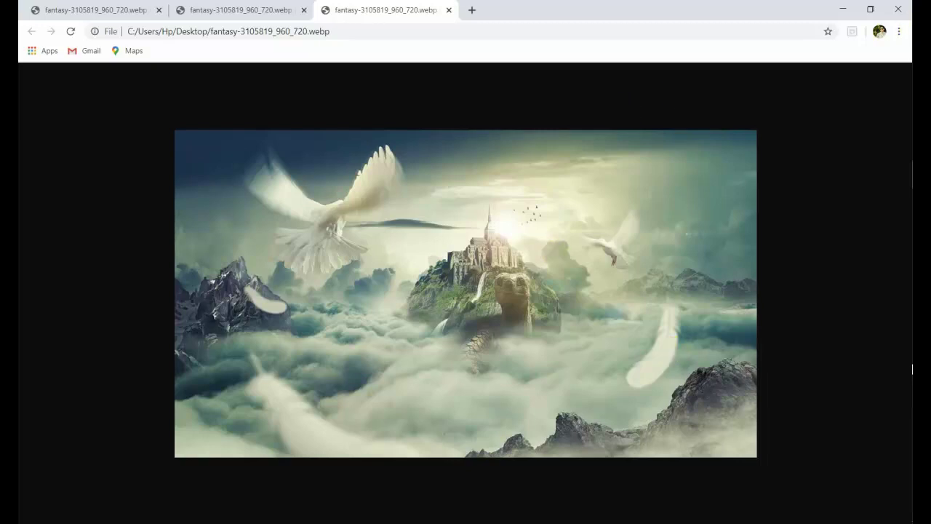
left_click(898, 5)
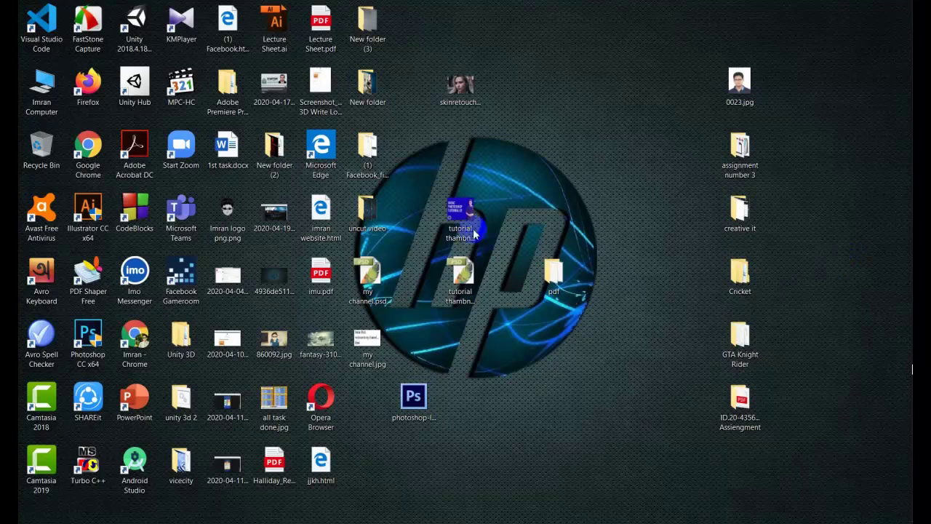
left_click(458, 212)
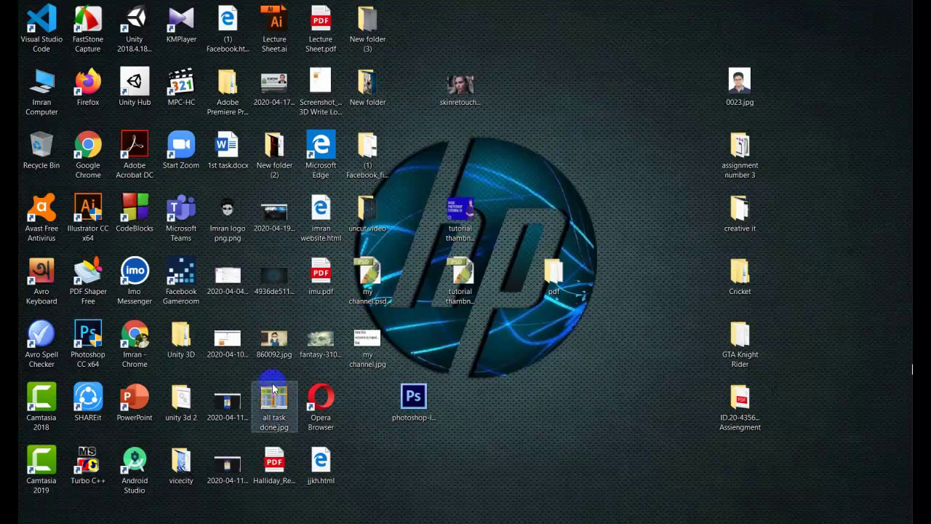
double_click(284, 346)
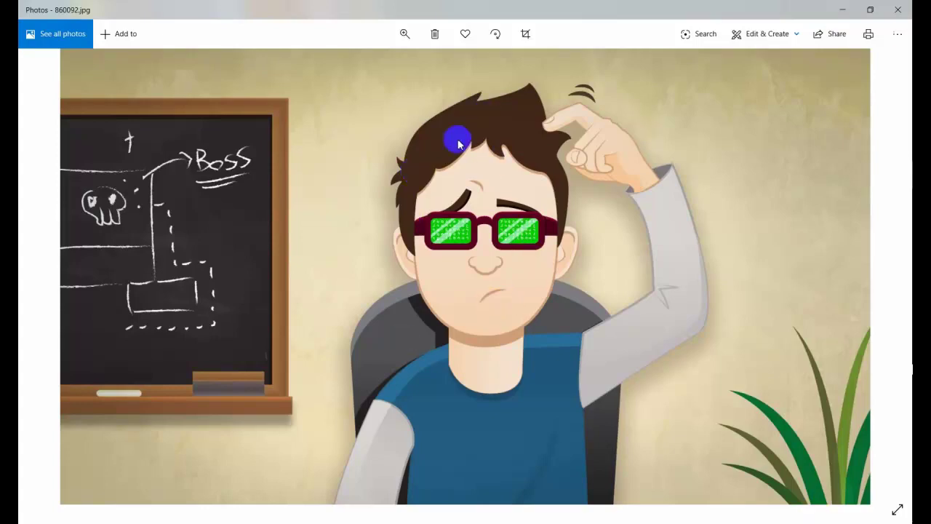
- Close the Photos window showing the 860092.jpg cartoon
left_click(896, 10)
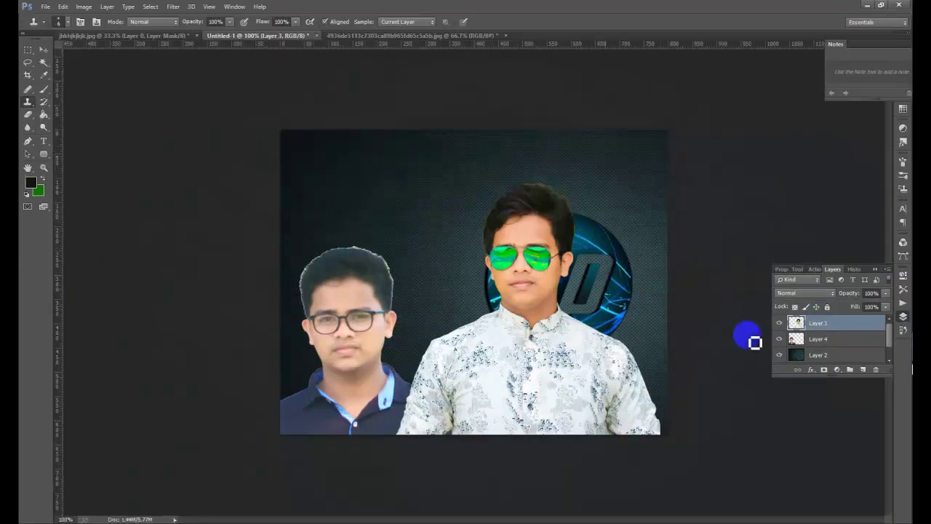
- Delete the right-hand boy's layer and the left boy's Layer 4, then select Background
left_click(46, 52)
key("Delete")
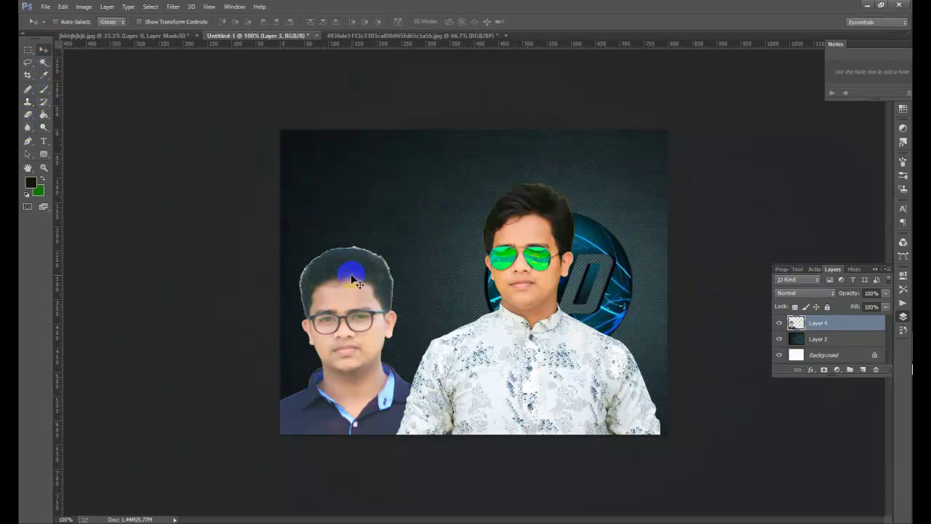
right_click(362, 317)
left_click(387, 334)
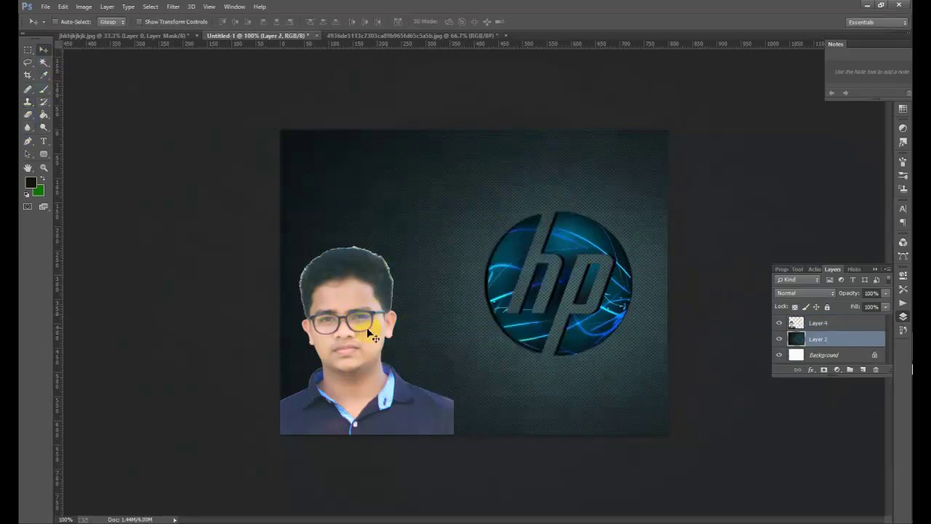
right_click(369, 326)
left_click(379, 332)
key("Delete")
right_click(427, 267)
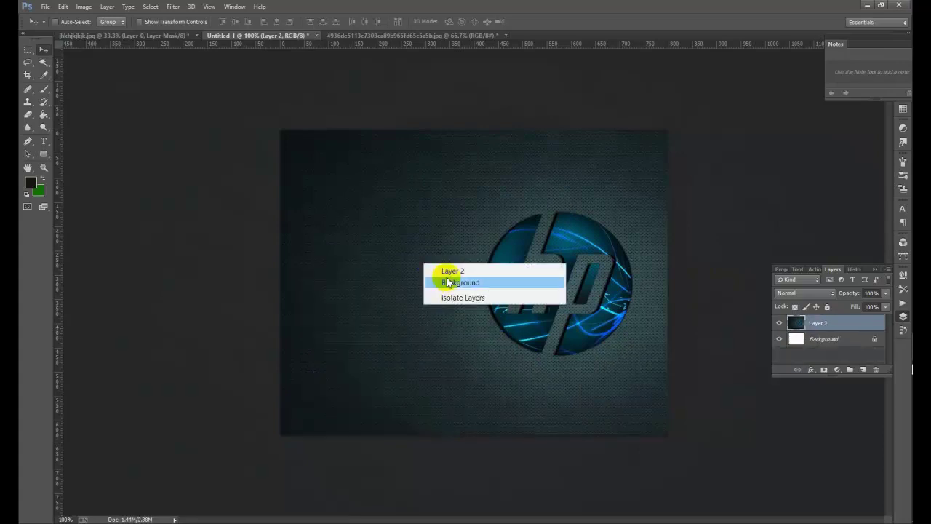
left_click(442, 283)
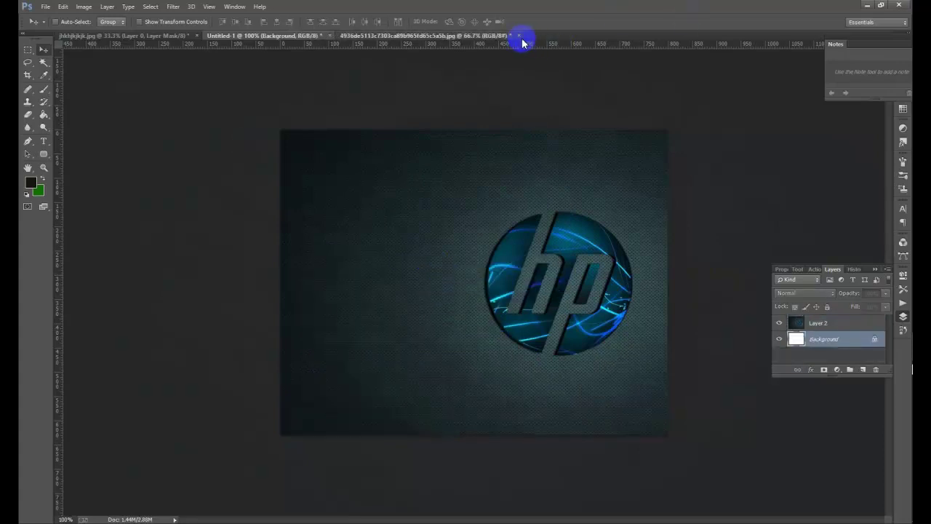
- Close the third document and Untitled-1 without saving, then zoom the remaining portrait to 50%
left_click(520, 35)
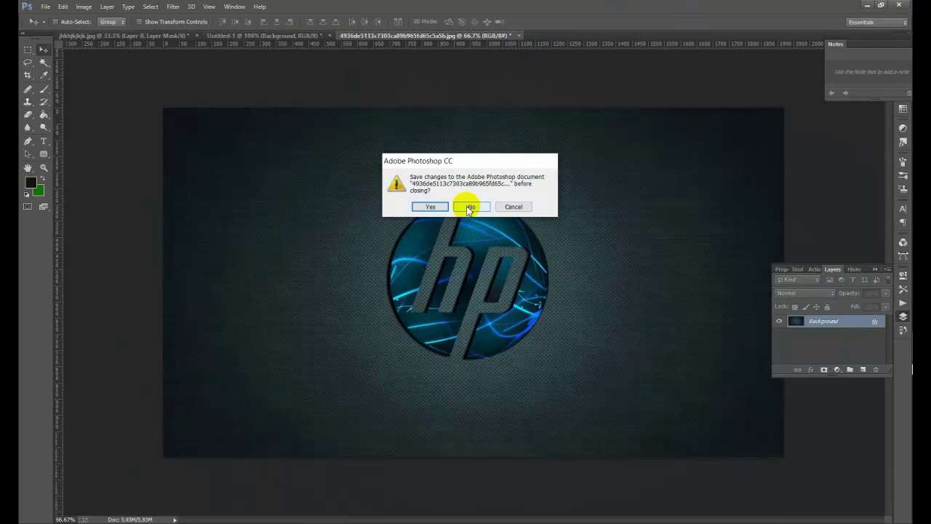
left_click(470, 207)
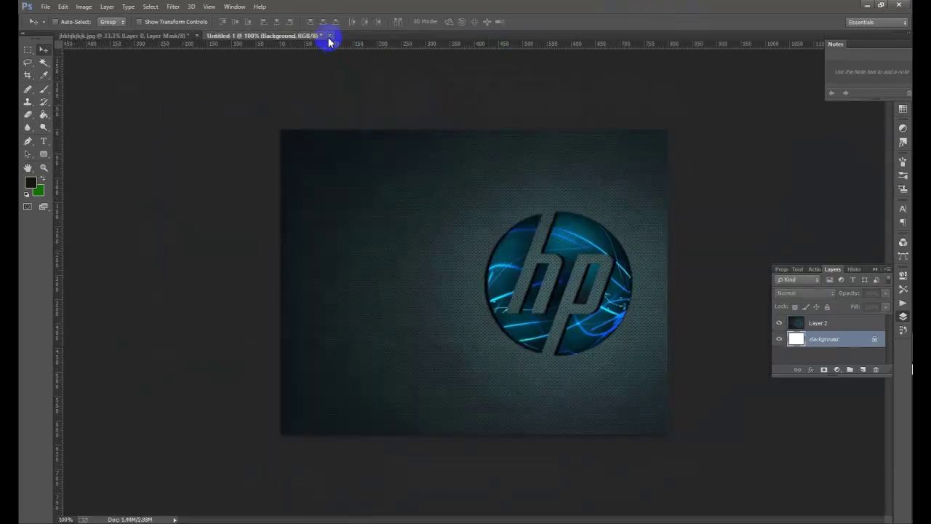
left_click(329, 36)
left_click(471, 202)
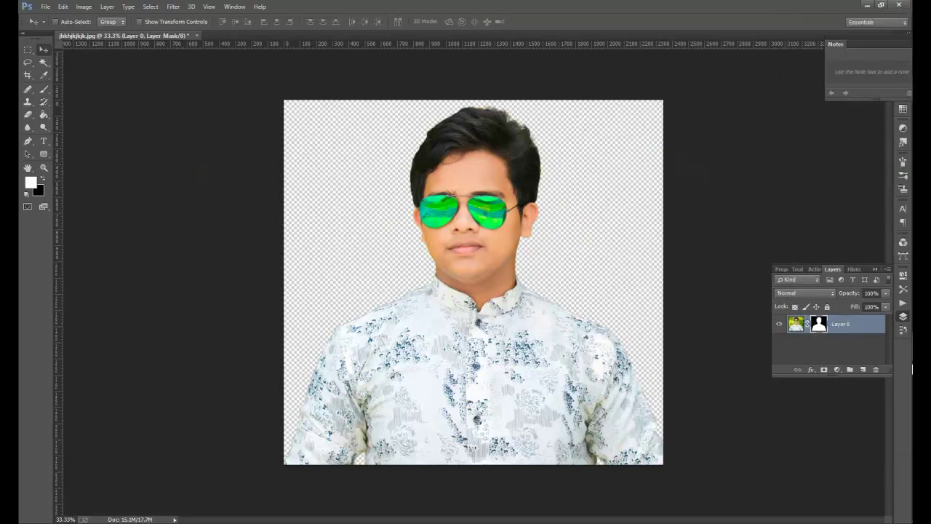
mouse_move(912, 369)
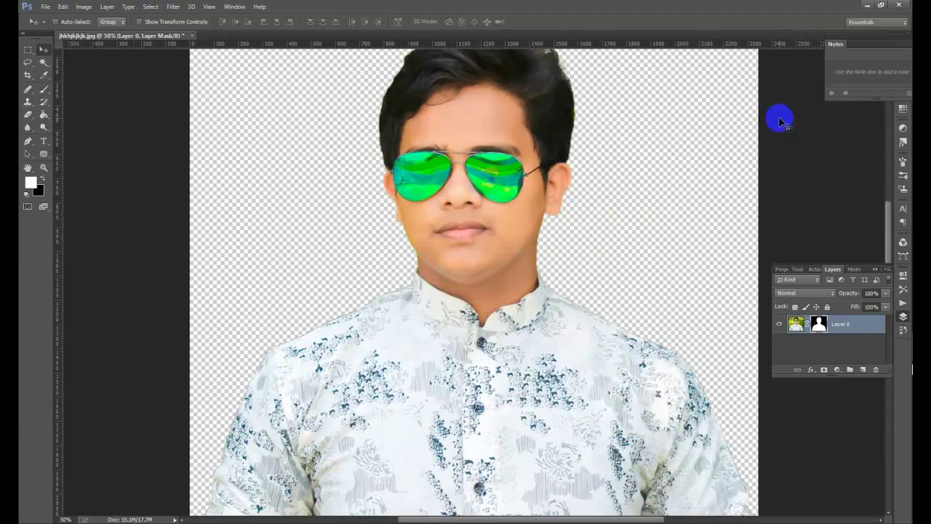
key("ctrl+plus")
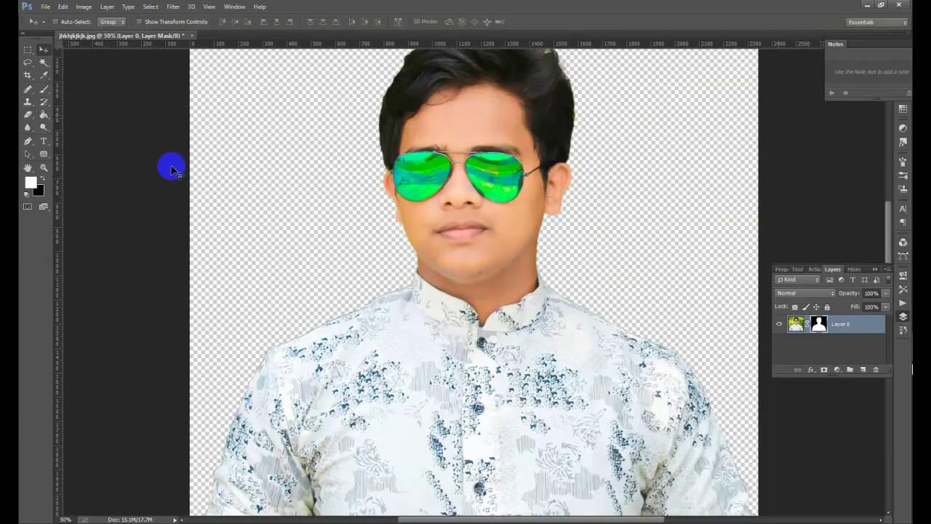
- Open skinretouching-after1200px.jpg through File > Open and dock it among the document tabs
left_click(45, 9)
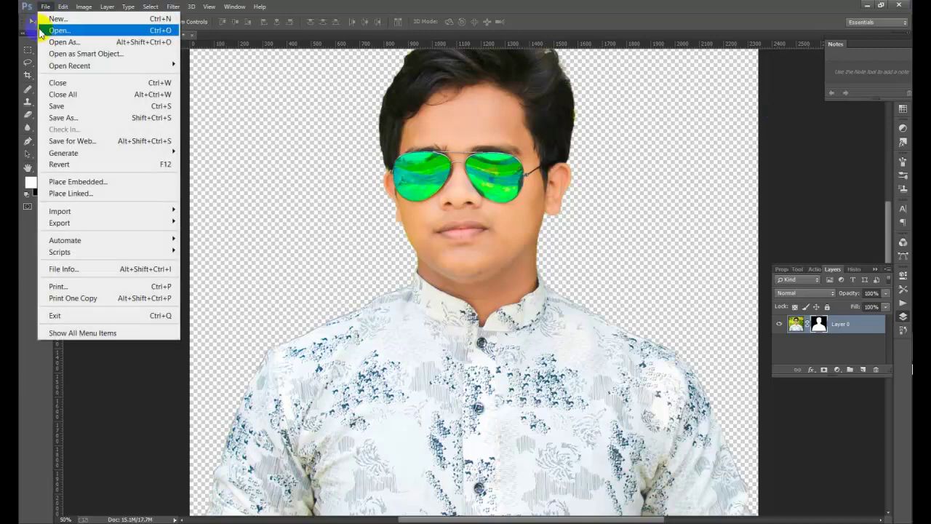
left_click(58, 29)
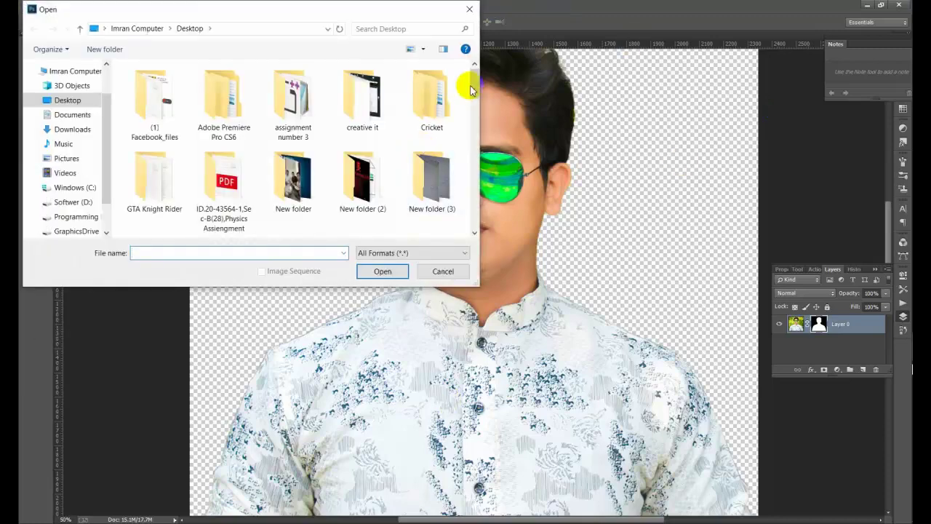
left_click_drag(472, 80, 471, 231)
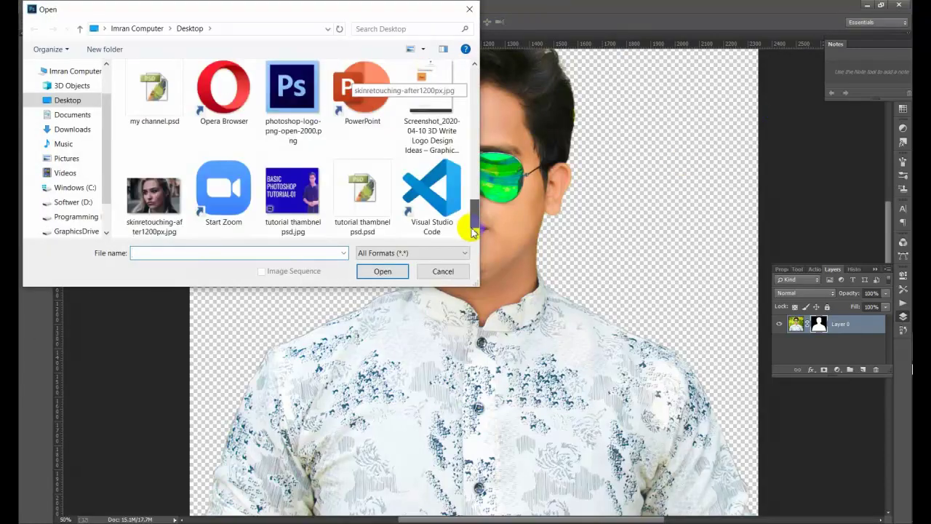
left_click(153, 195)
left_click(381, 271)
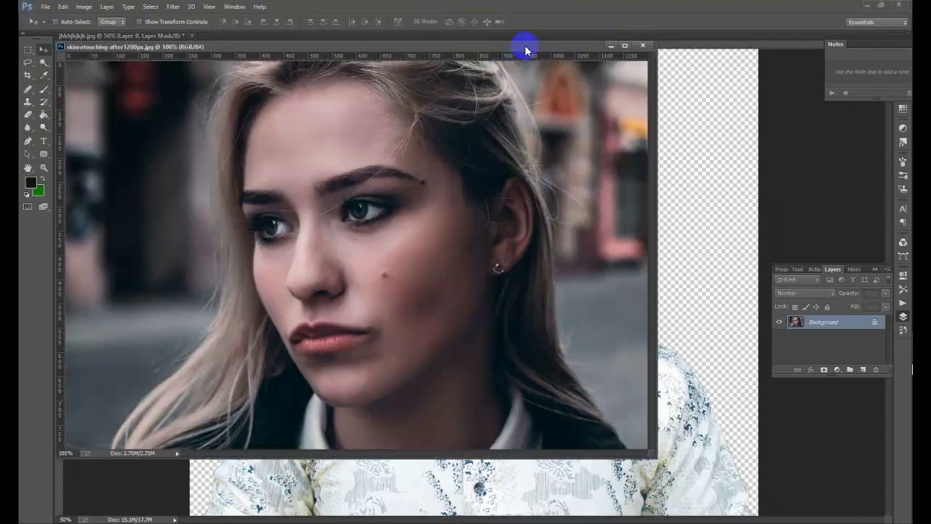
left_click_drag(524, 45, 565, 33)
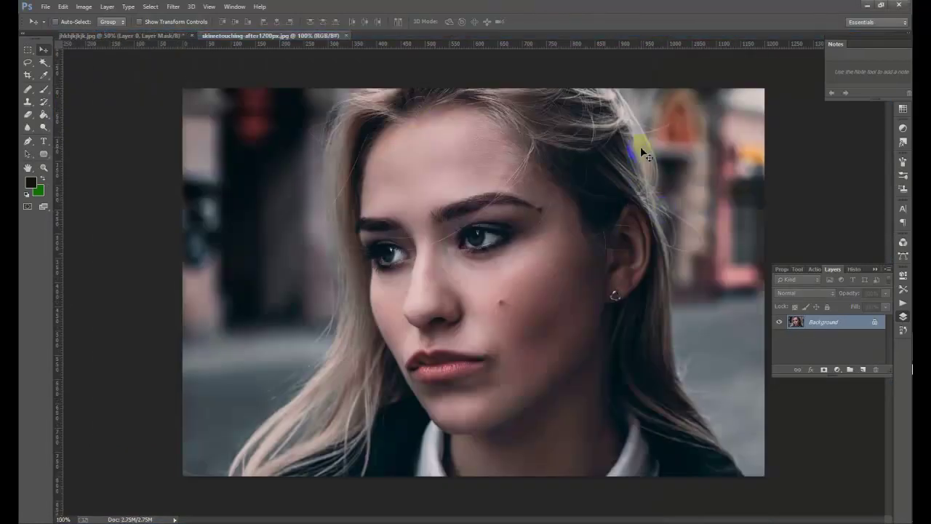
left_click(28, 90)
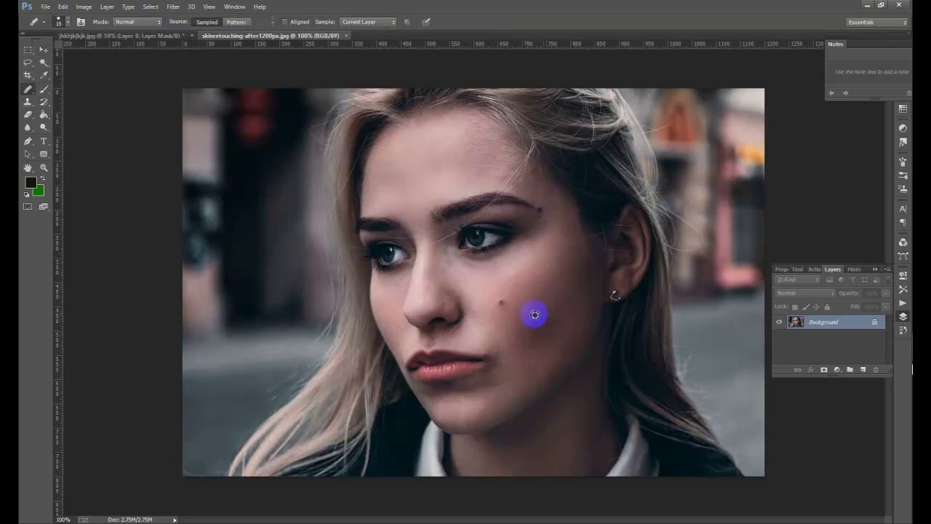
- Heal the cheek mole, two cheek blemishes and a hairline spot with a size-25 Healing Brush
left_click(501, 300)
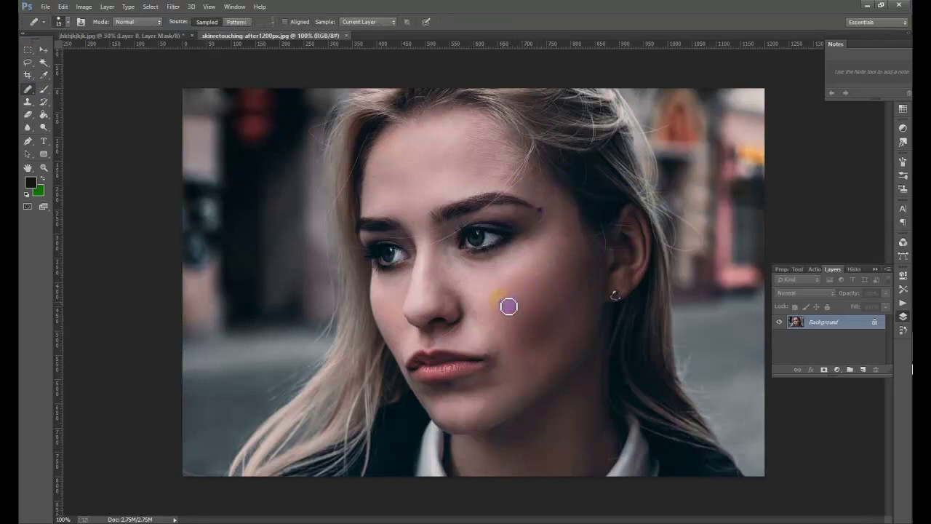
key("bracketright")
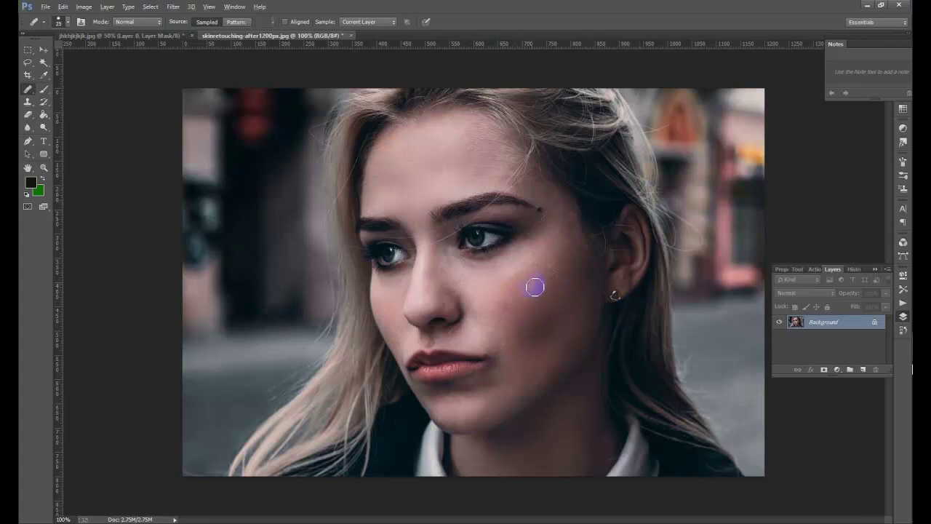
left_click(520, 300, "alt")
key("space")
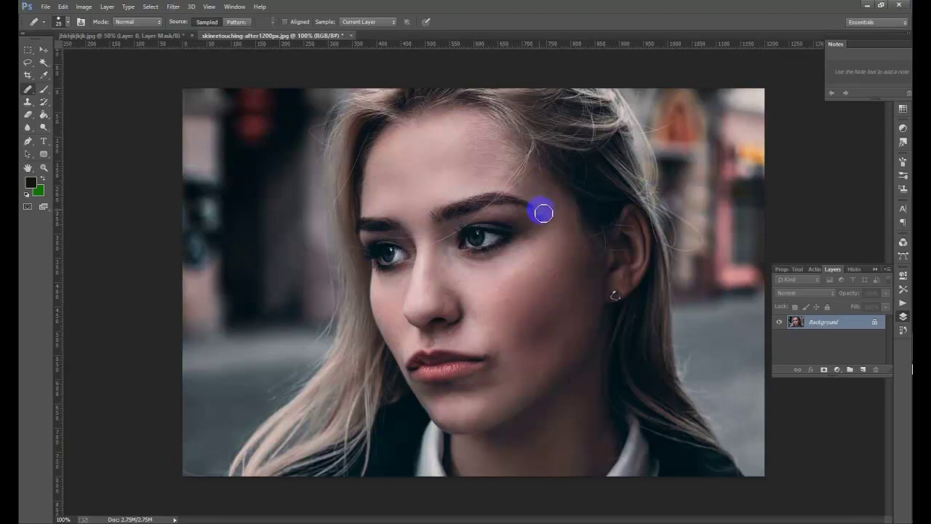
left_click(493, 341, "alt")
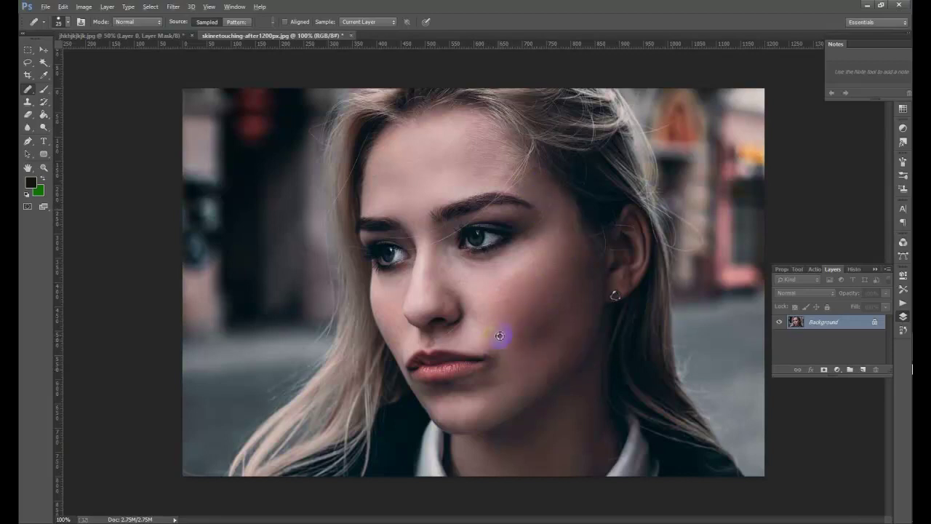
left_click(493, 342, "alt")
left_click(480, 344, "alt")
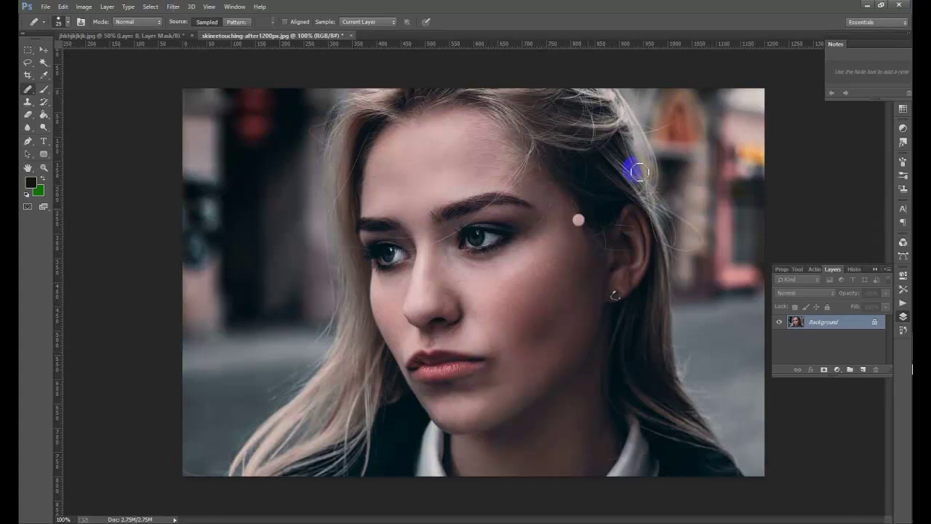
left_click(604, 93)
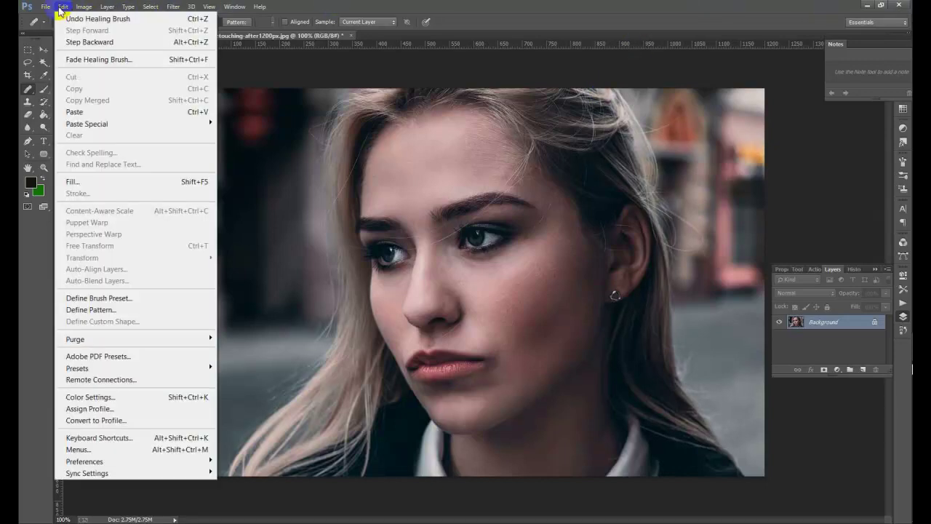
- Apply Brightness/Contrast with brightness about 20 and contrast 11 to the portrait
mouse_move(82, 6)
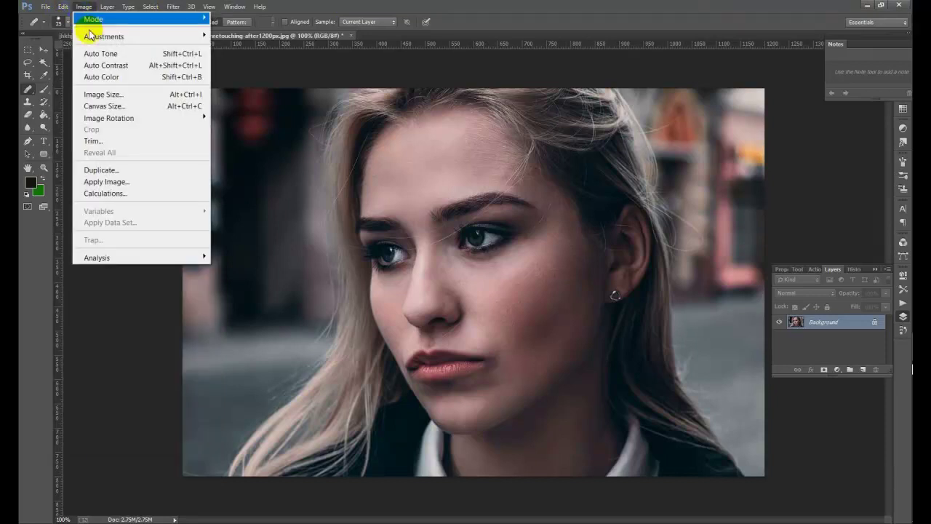
mouse_move(134, 37)
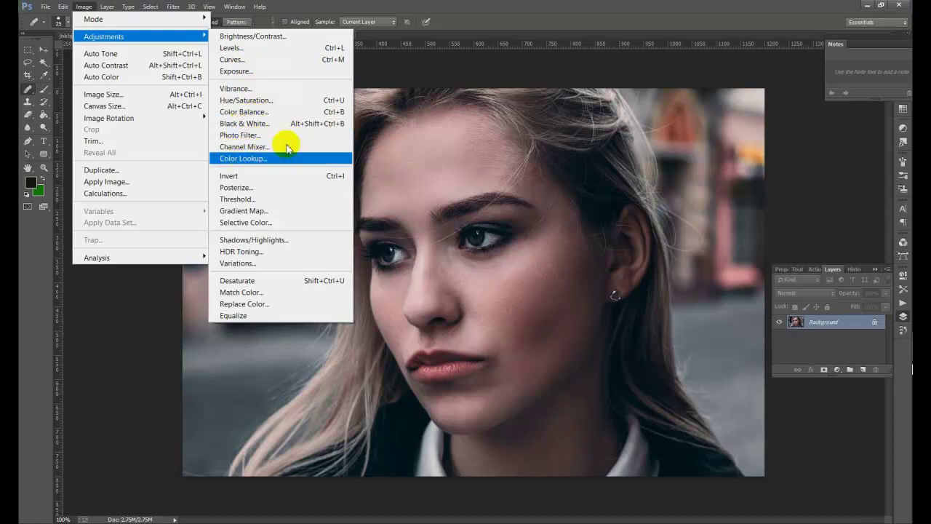
left_click(317, 36)
left_click_drag(509, 140, 719, 111)
mouse_move(670, 140)
left_mouse_down()
mouse_move(680, 140)
mouse_move(676, 159)
mouse_move(690, 138)
mouse_move(678, 144)
left_mouse_up()
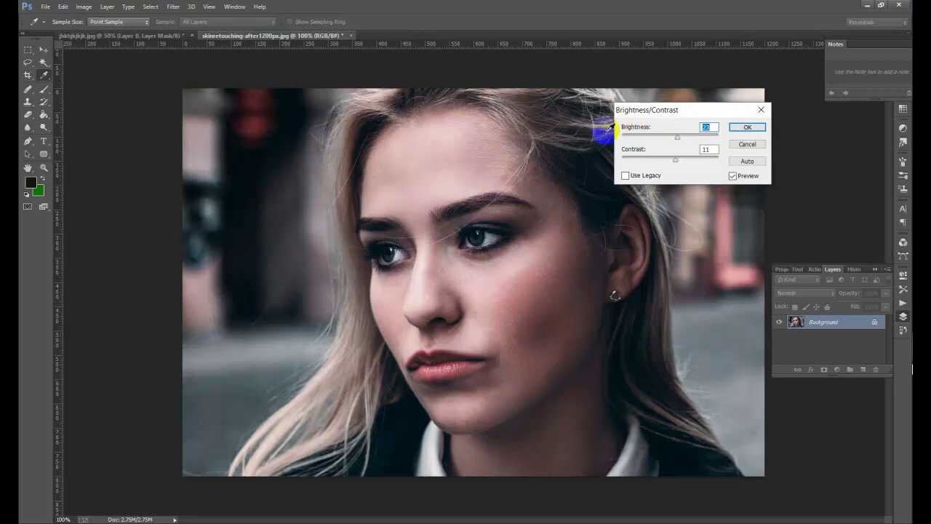
left_click(742, 128)
key("j")
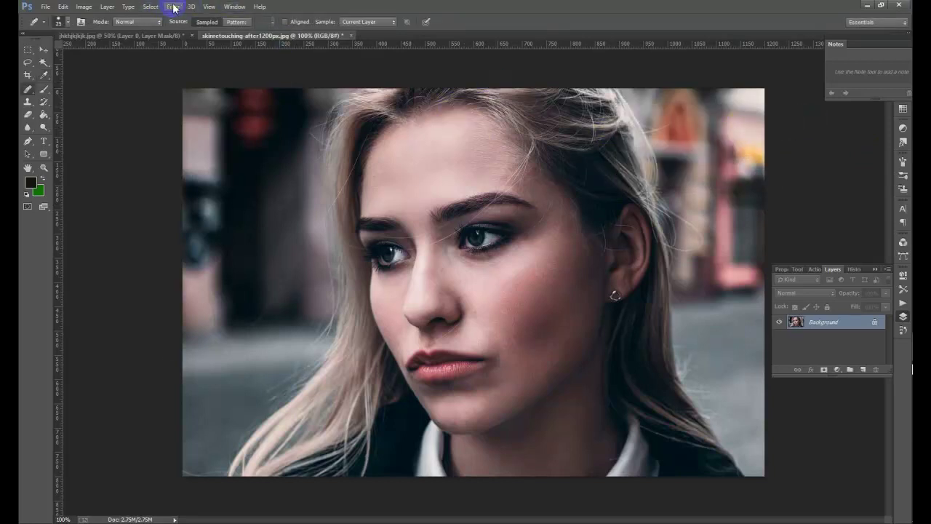
- Open Noiseware Professional and try sharpening at 11 while inspecting the facial skin
left_click(173, 7)
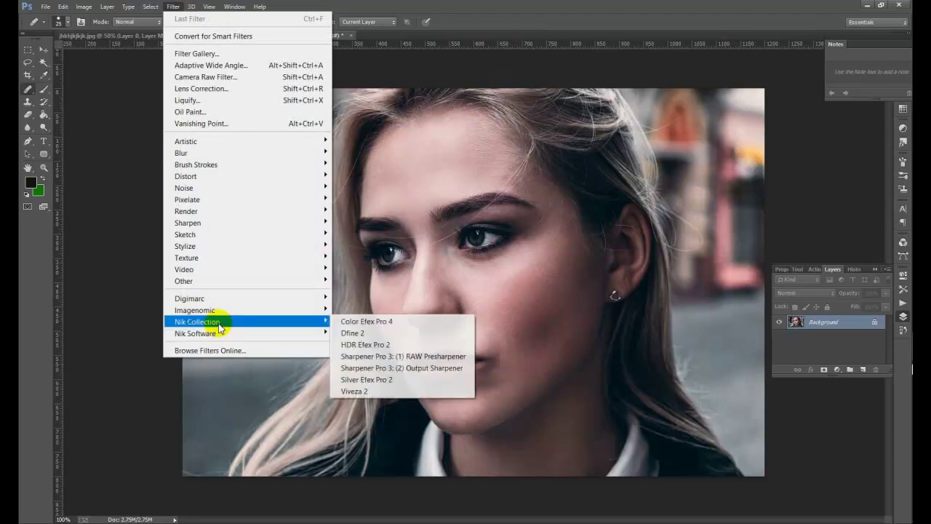
mouse_move(220, 309)
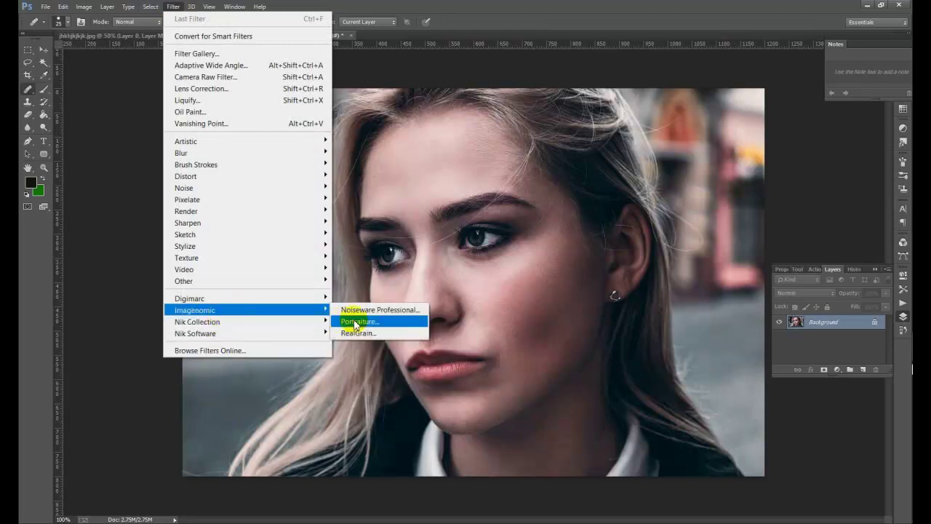
left_click(384, 312)
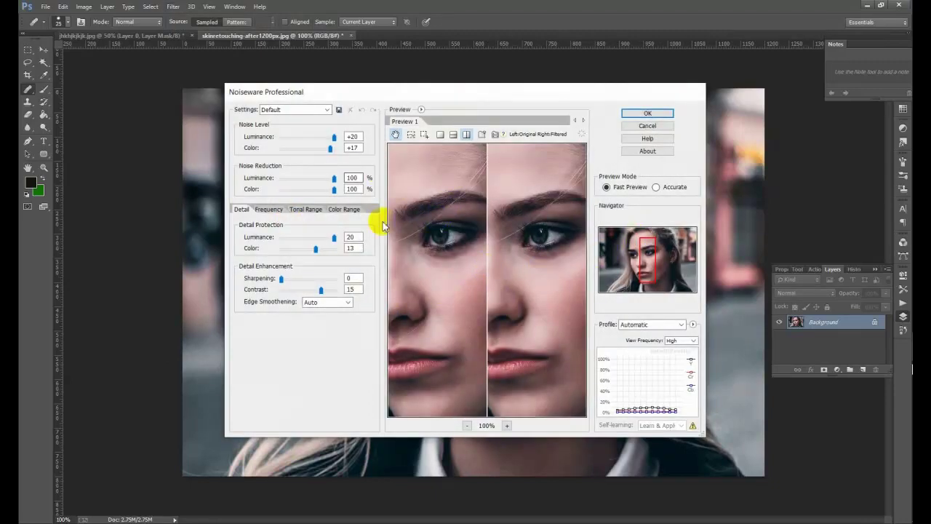
left_click(450, 252)
left_click_drag(503, 316, 412, 235)
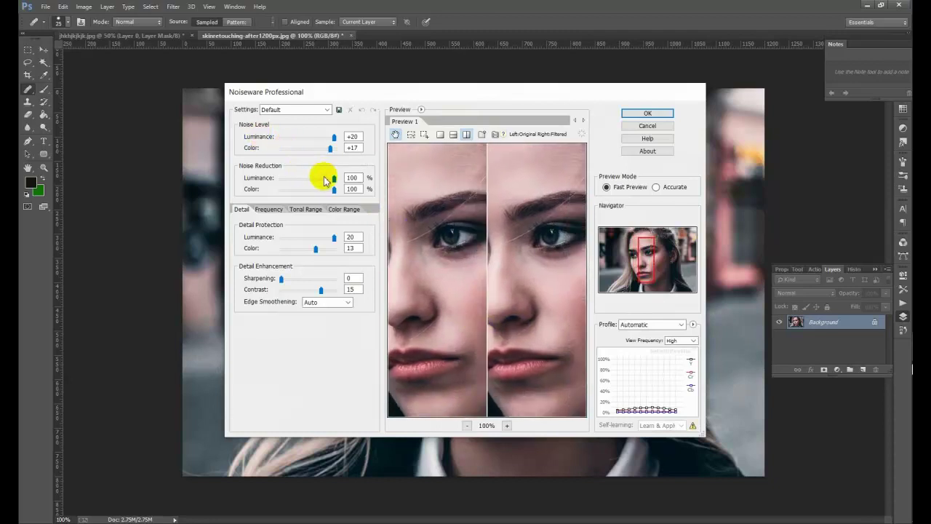
mouse_move(281, 279)
left_mouse_down()
mouse_move(312, 284)
mouse_move(264, 290)
mouse_move(296, 278)
left_mouse_up()
mouse_move(502, 269)
left_mouse_down()
mouse_move(524, 285)
mouse_move(480, 281)
mouse_move(565, 306)
mouse_move(490, 278)
left_mouse_up()
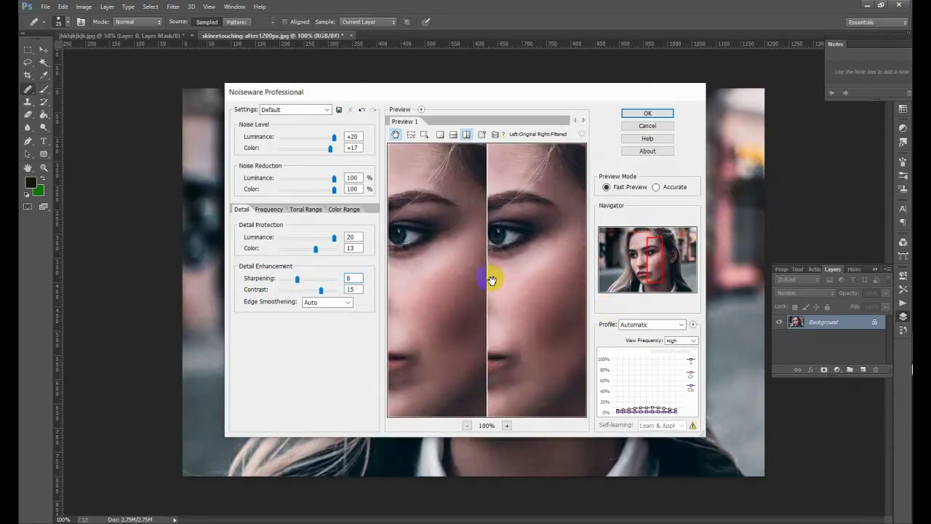
left_click_drag(405, 281, 473, 281)
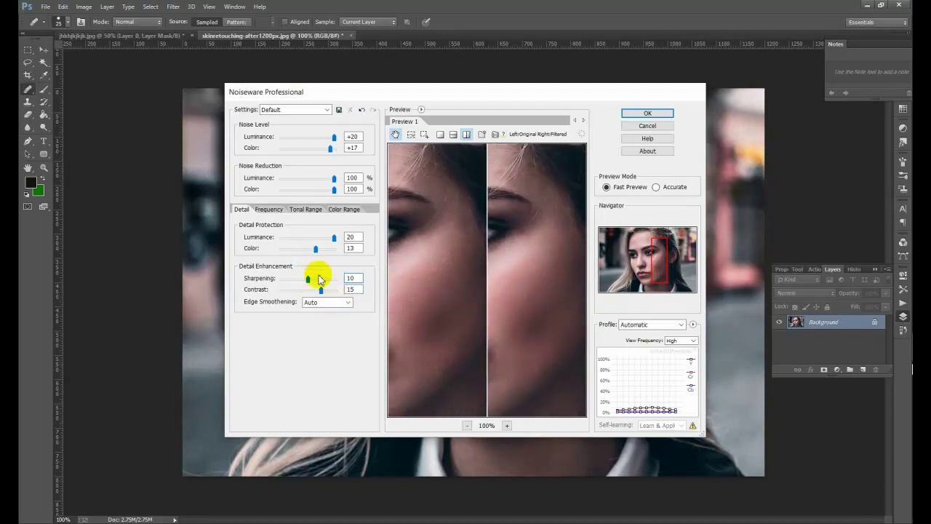
- Return sharpening to 0, set colour protection 14 and detail contrast 16, then apply
left_click_drag(315, 276, 280, 279)
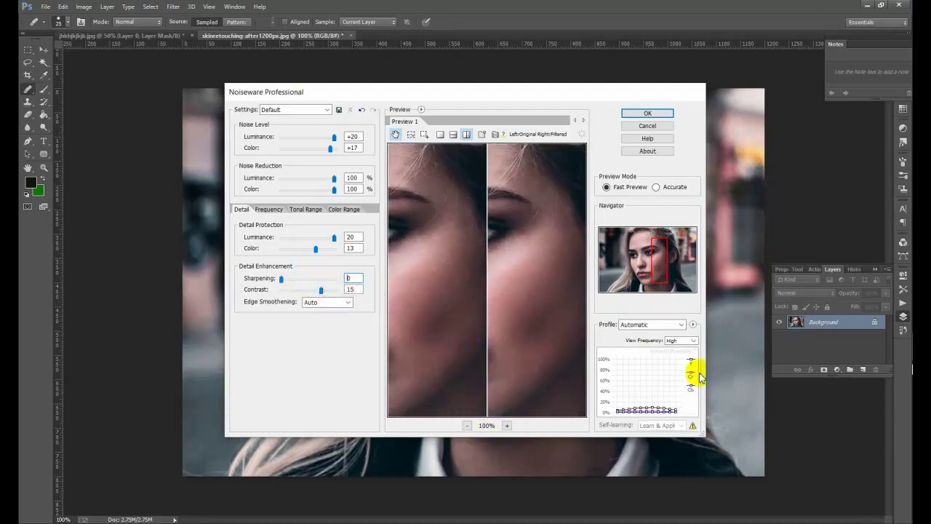
left_click_drag(526, 401, 436, 270)
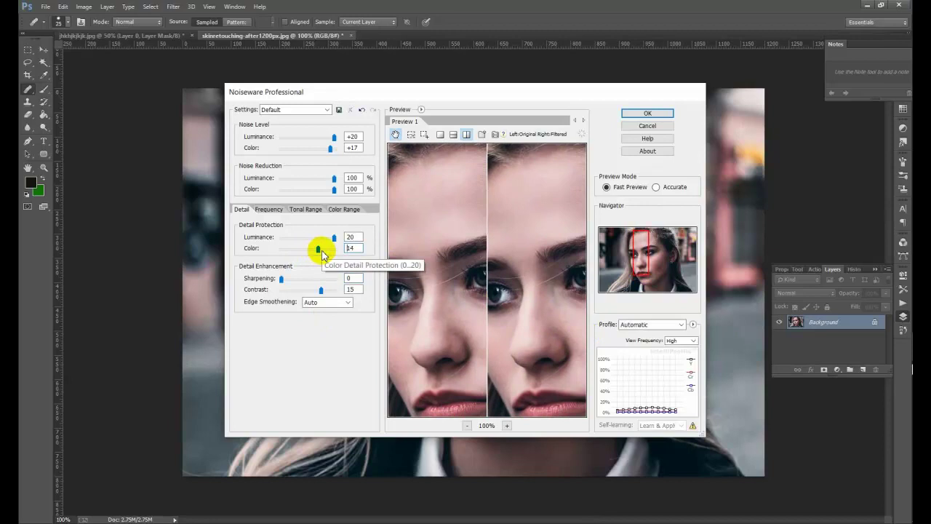
left_click(443, 369)
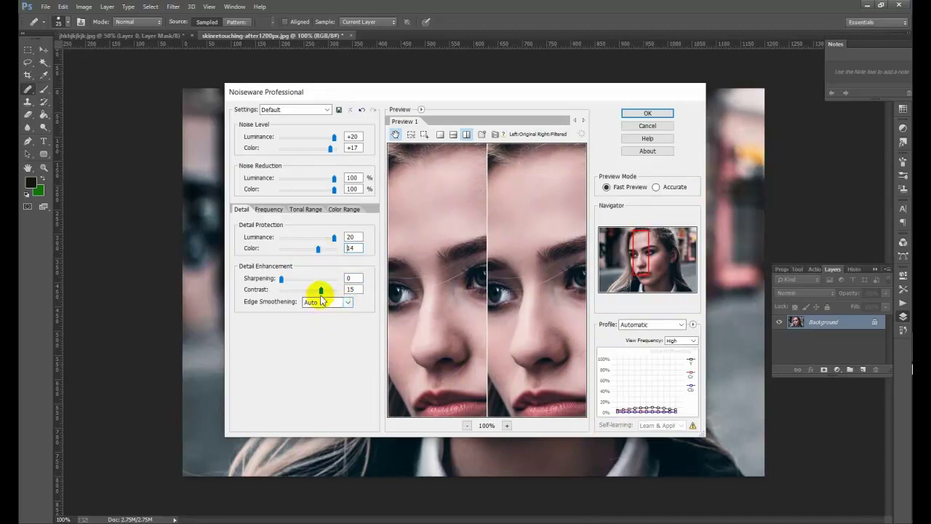
left_click_drag(322, 291, 325, 294)
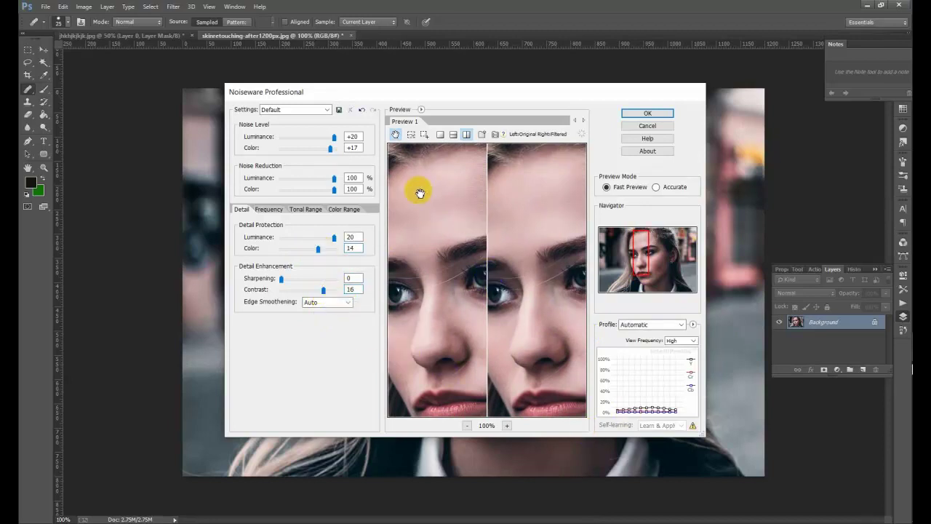
left_click(661, 111)
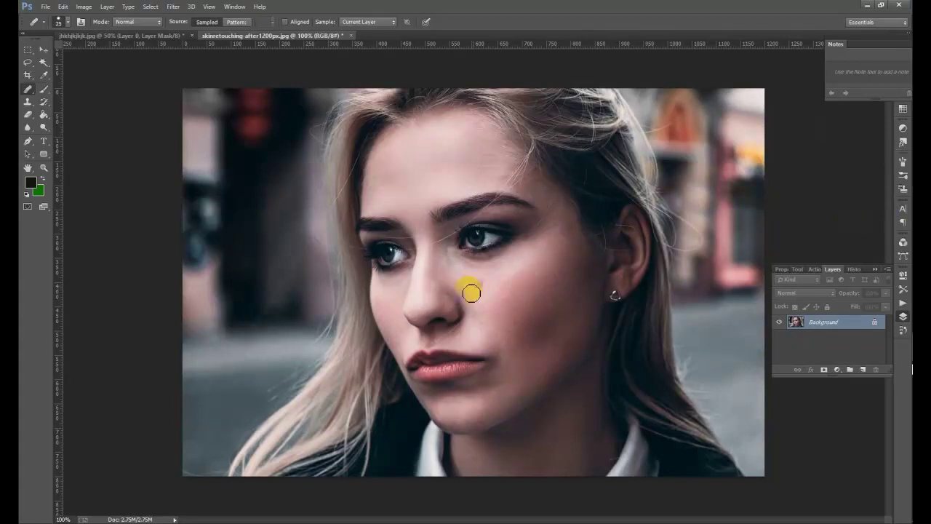
- Sample skin and paint a healing stroke down the hair edge beside the right ear
left_click(524, 267, "alt")
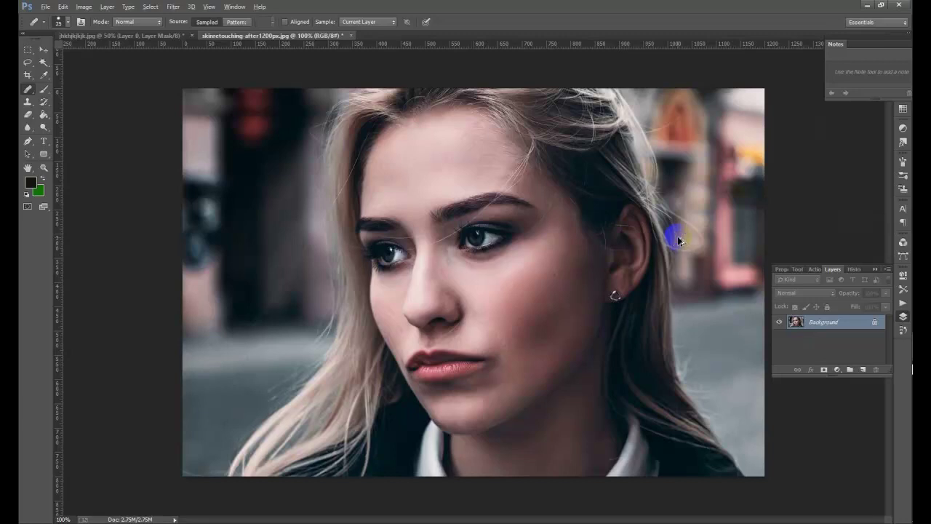
left_click_drag(680, 239, 675, 258)
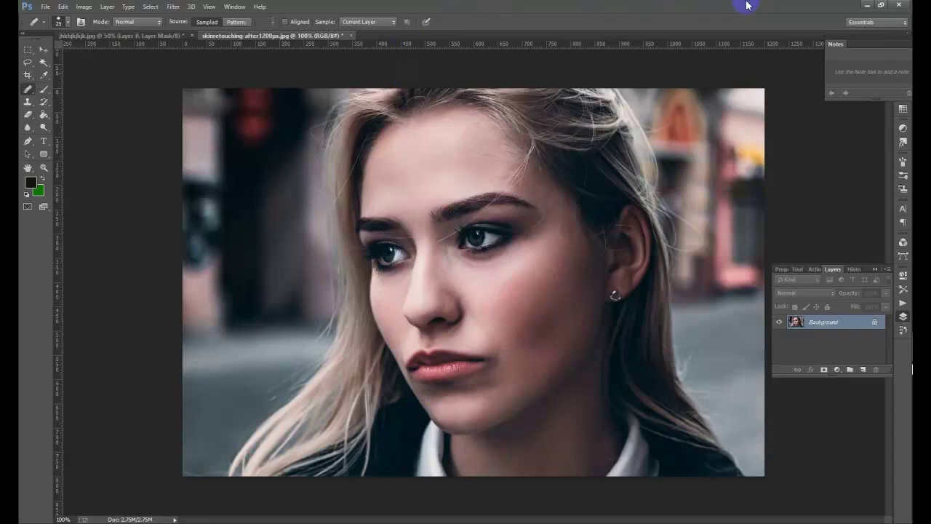
- Apply a Curves adjustment moving the white point to 249 to brighten the highlights
left_click(63, 7)
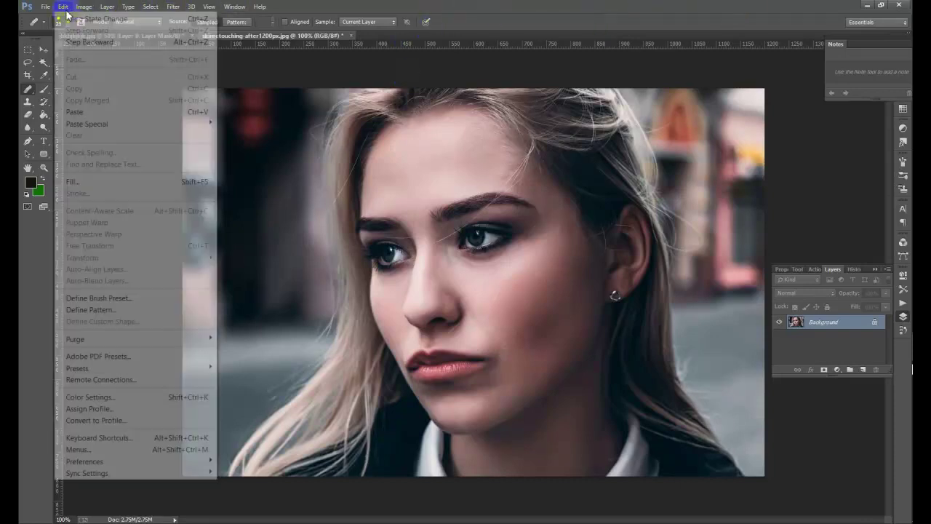
left_click(83, 7)
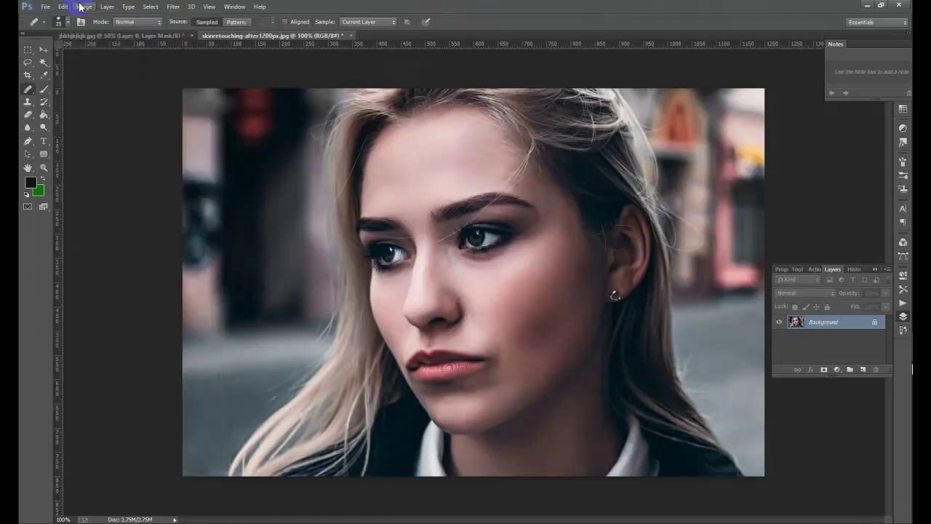
left_click(82, 6)
mouse_move(92, 39)
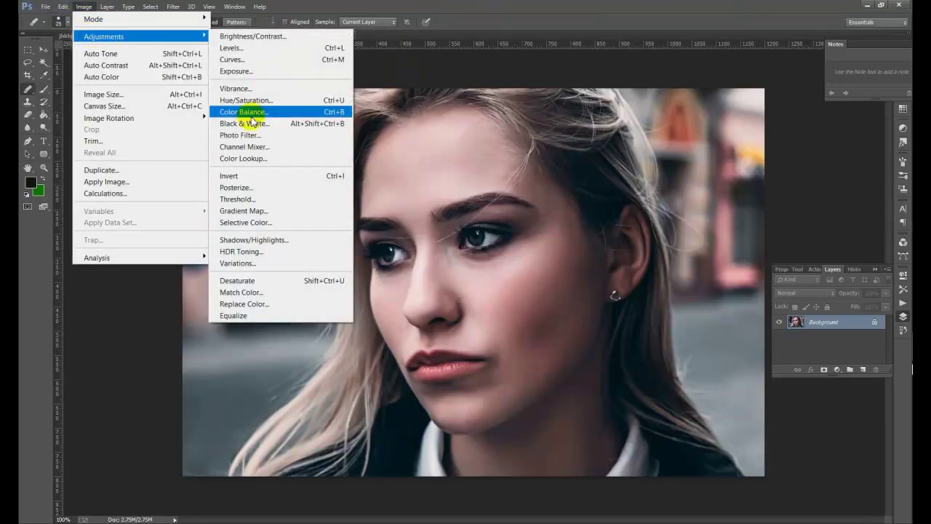
left_click(251, 59)
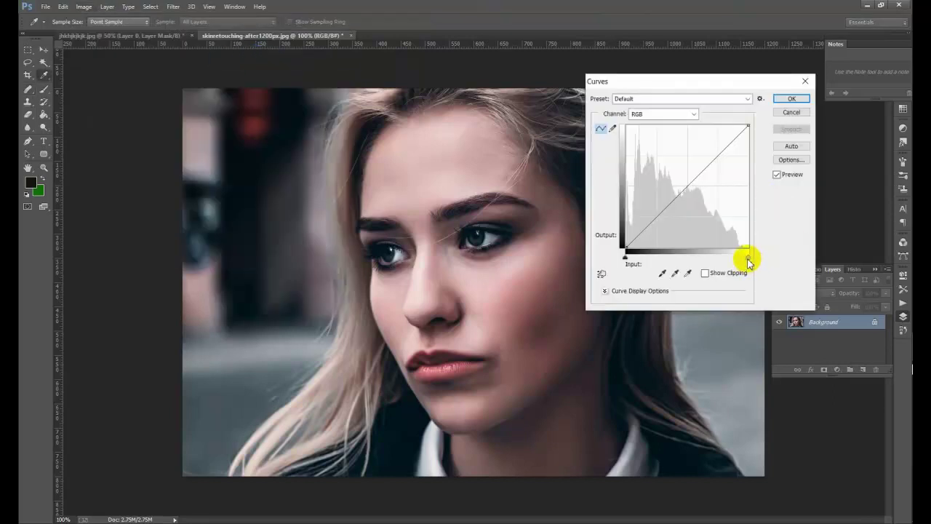
mouse_move(748, 261)
left_mouse_down()
mouse_move(721, 259)
mouse_move(750, 261)
left_mouse_up()
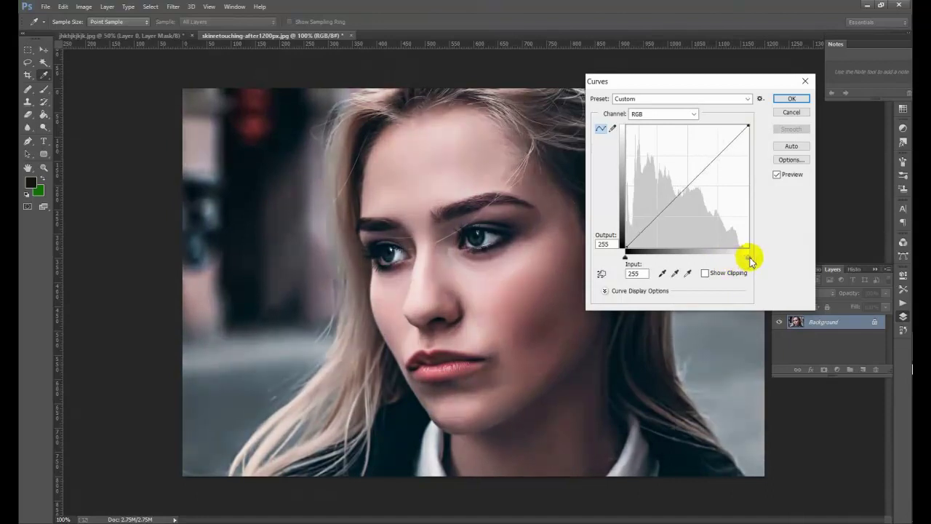
left_click(792, 113)
key("j")
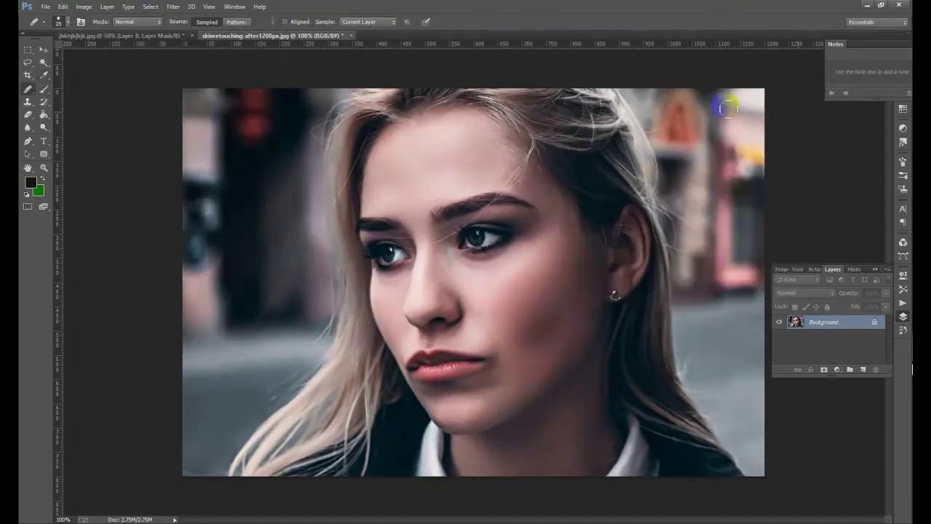
left_click(86, 8)
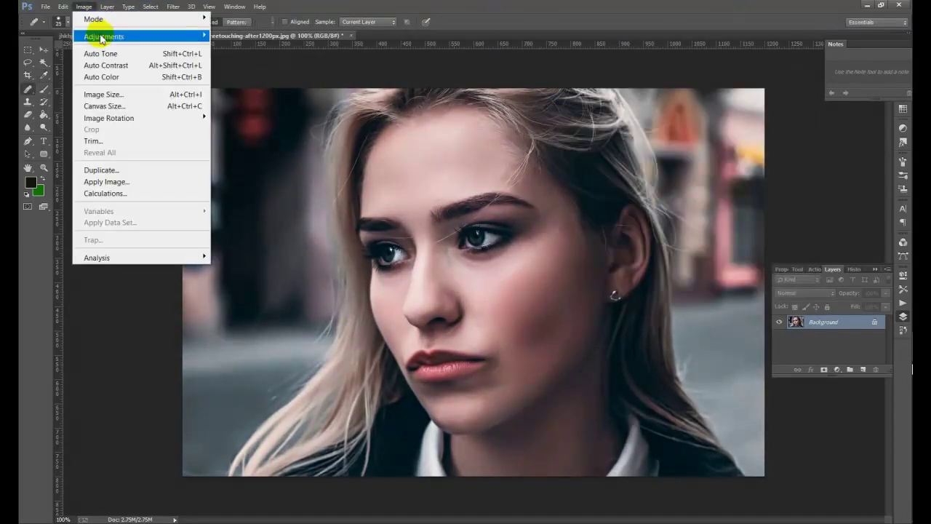
- Apply Levels with the output black level raised to 20, keeping the white level unchanged
mouse_move(93, 35)
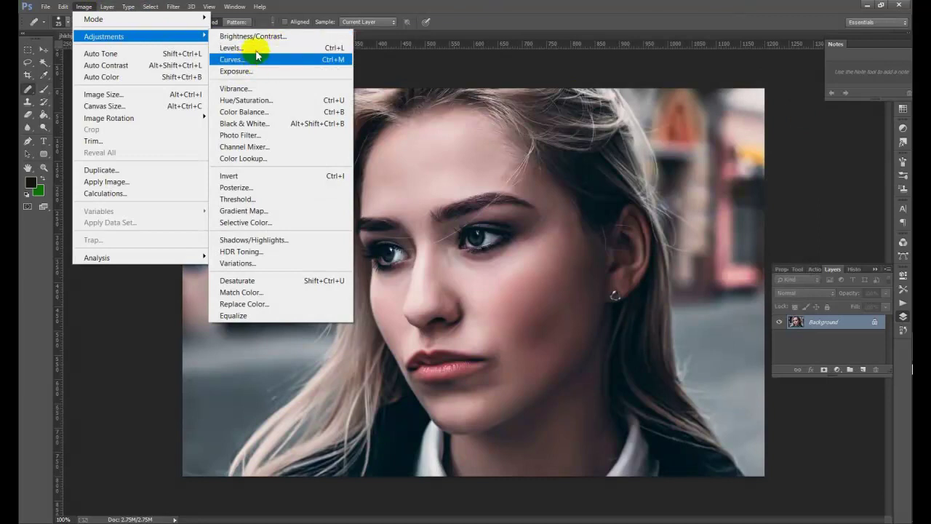
left_click(247, 48)
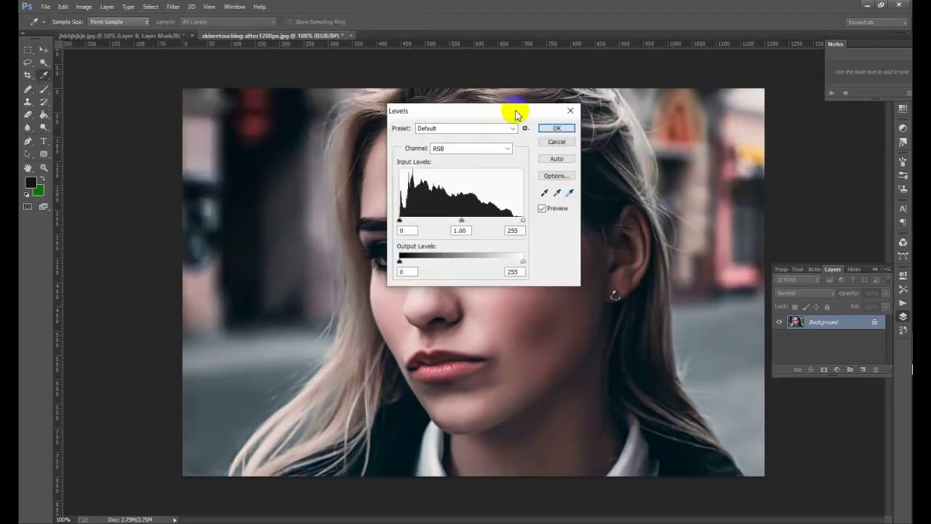
left_click_drag(515, 114, 834, 107)
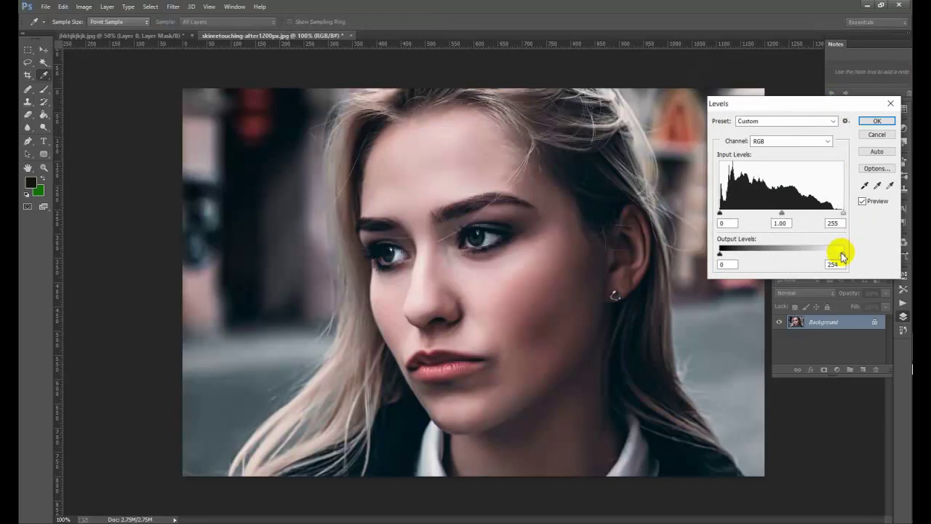
mouse_move(842, 255)
left_mouse_down()
mouse_move(827, 254)
mouse_move(842, 254)
left_mouse_up()
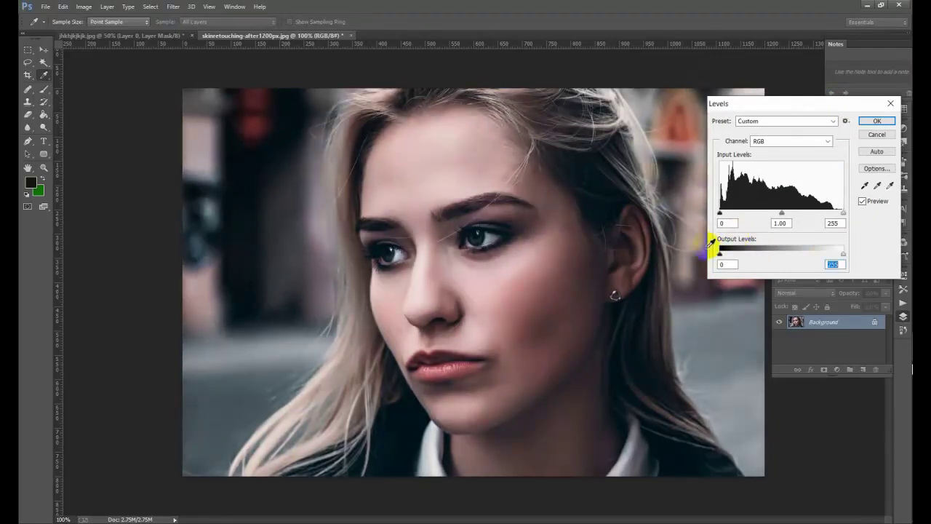
left_click_drag(724, 255, 728, 253)
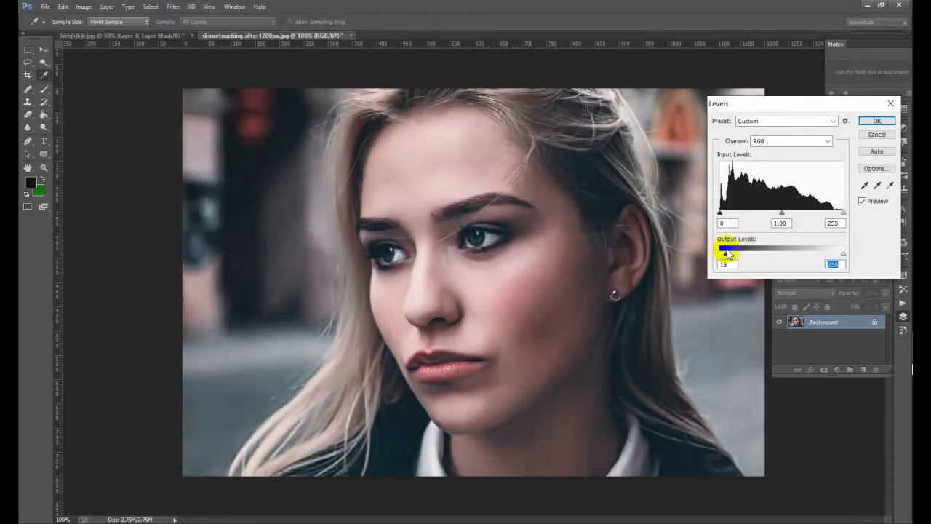
left_click(878, 121)
key("j")
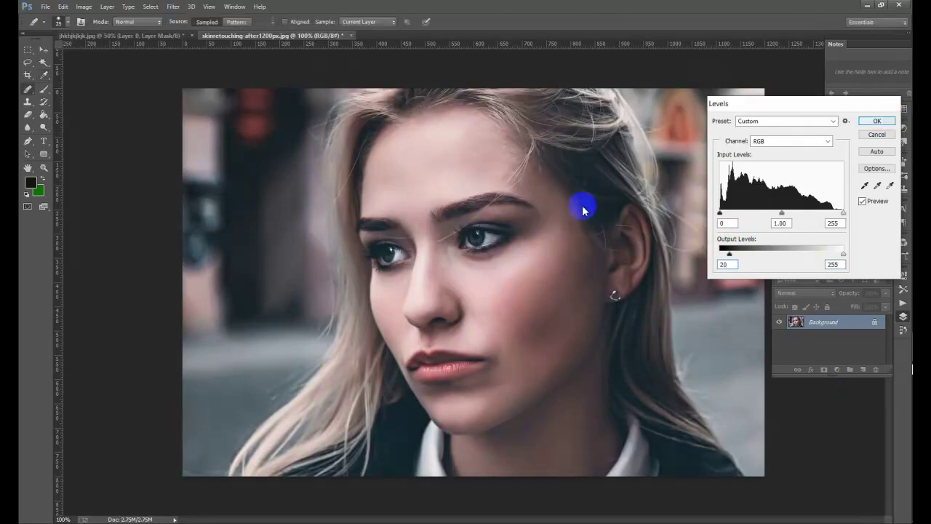
left_click(882, 216)
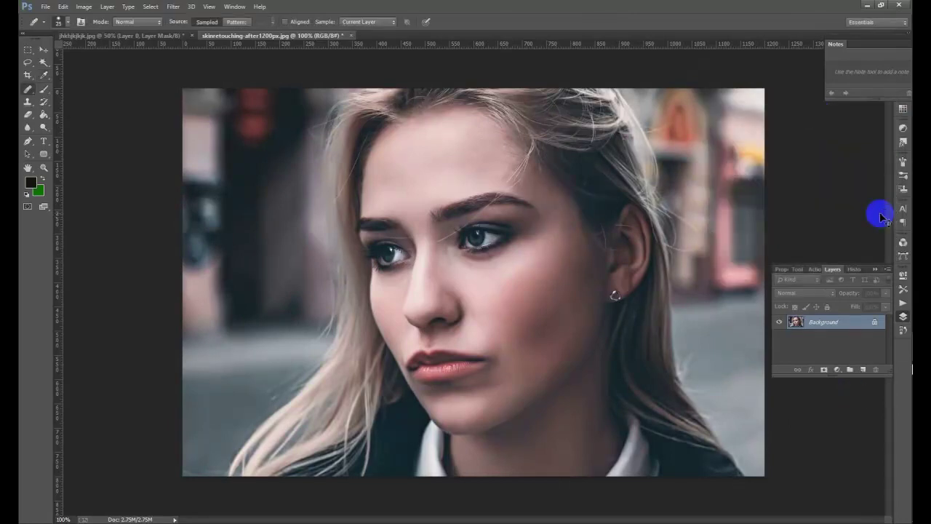
key("ctrl+minus")
key("ctrl+plus")
key("ctrl+plus")
key("ctrl+plus")
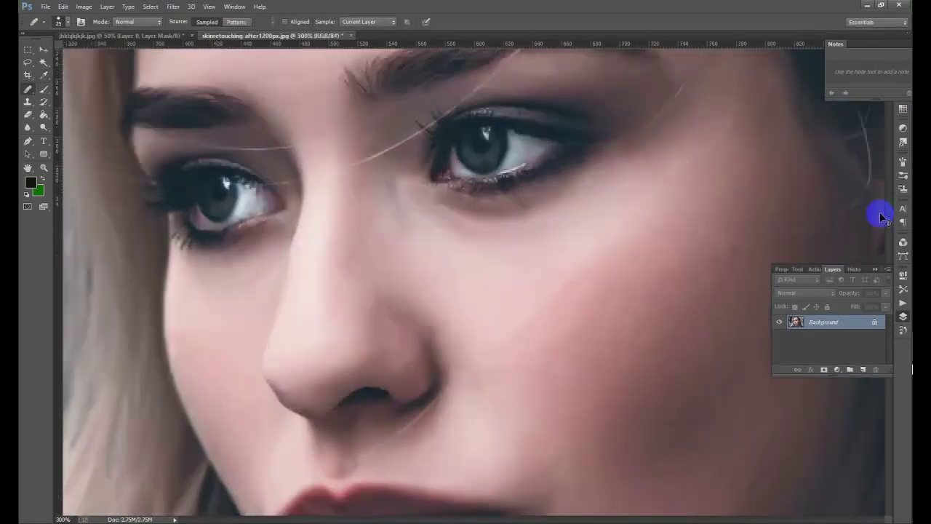
key("ctrl+minus")
key("ctrl+minus")
key("ctrl+minus")
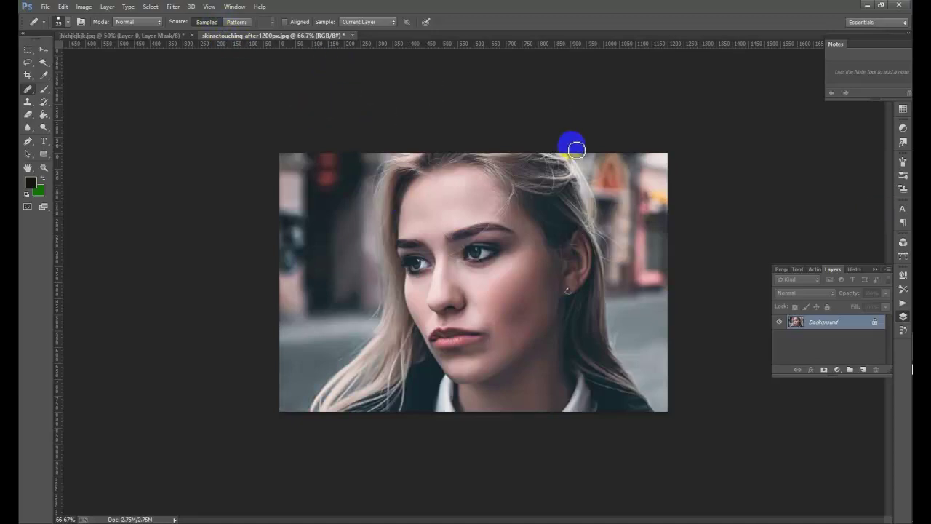
left_click(837, 369)
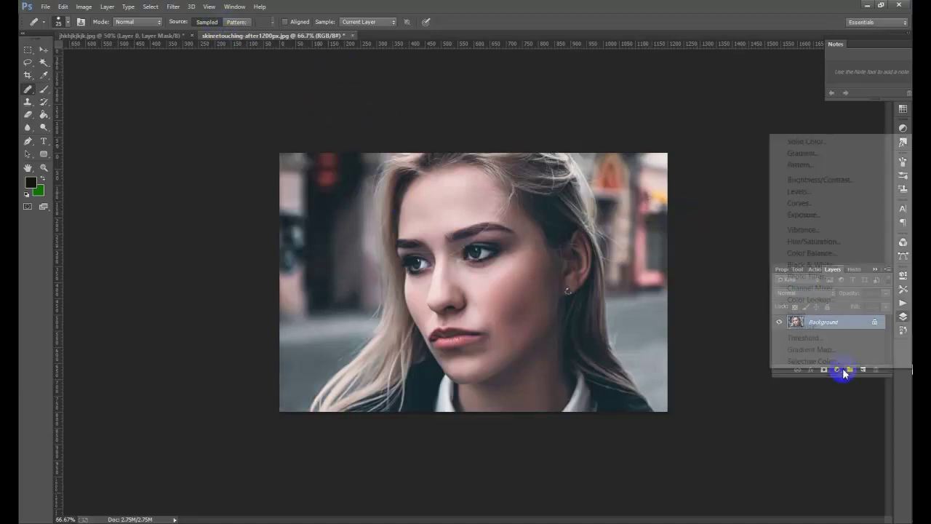
- Add a Hue/Saturation adjustment layer with hue -13 and saturation +19, applied to all colours
left_click(826, 244)
mouse_move(839, 340)
left_mouse_down()
mouse_move(860, 339)
mouse_move(814, 341)
mouse_move(865, 334)
mouse_move(826, 340)
left_mouse_up()
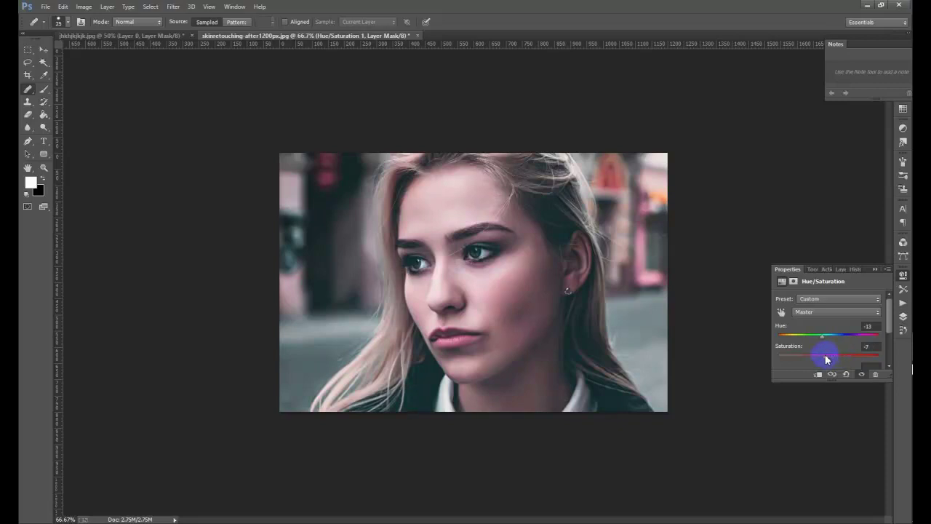
left_click_drag(810, 361, 805, 362)
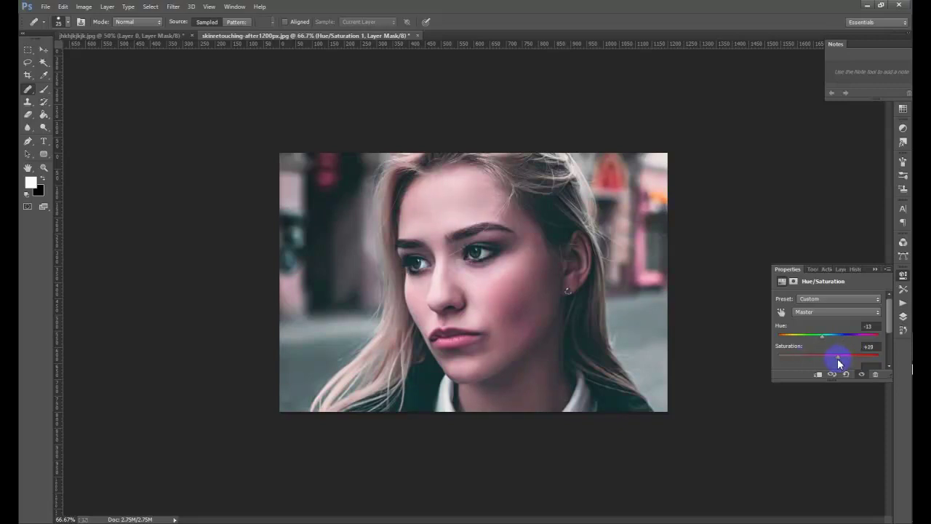
left_click(829, 313)
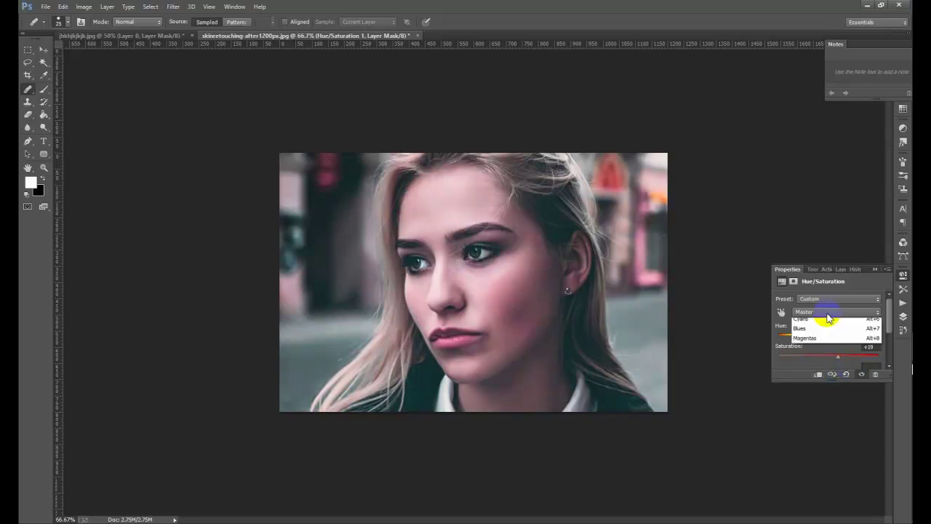
left_click(836, 428)
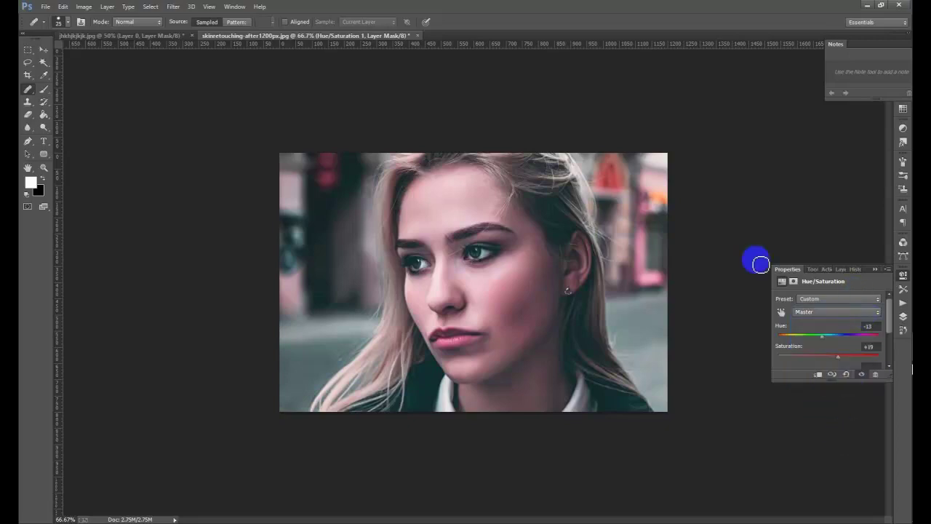
- Dismiss the healing brush error, show the Layers panel, and add an empty layer above the adjustment
left_click(767, 172)
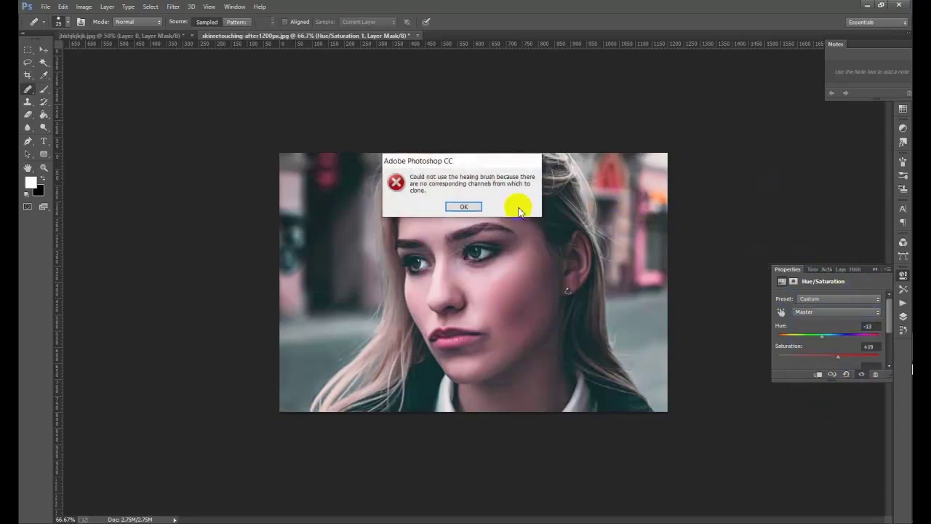
left_click(472, 205)
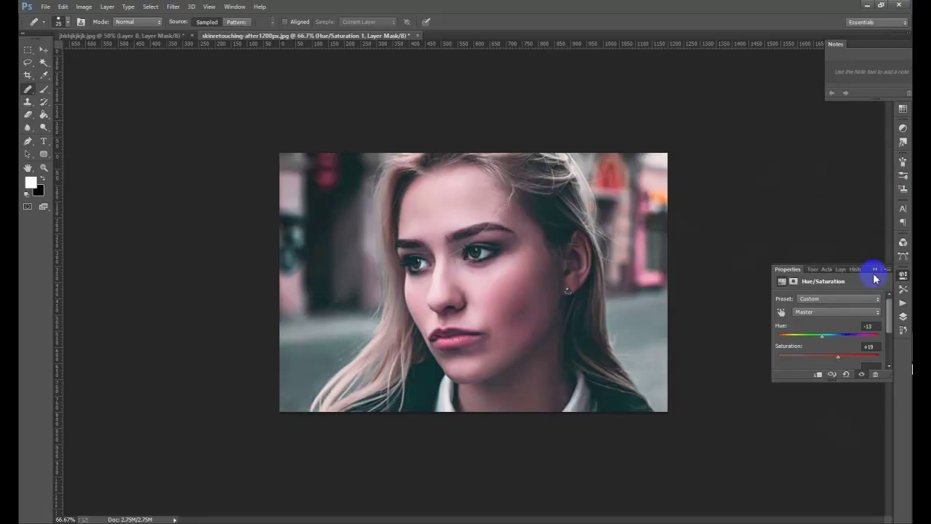
left_click(875, 270)
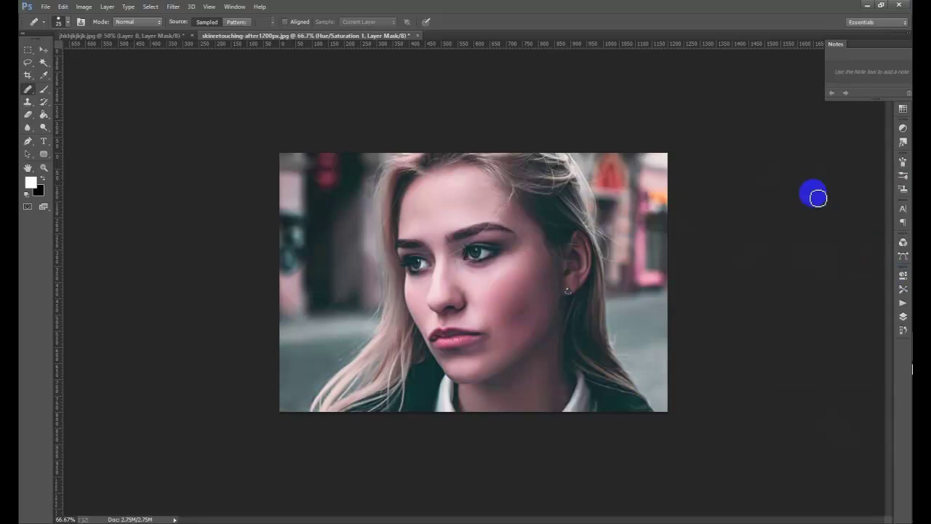
left_click(224, 7)
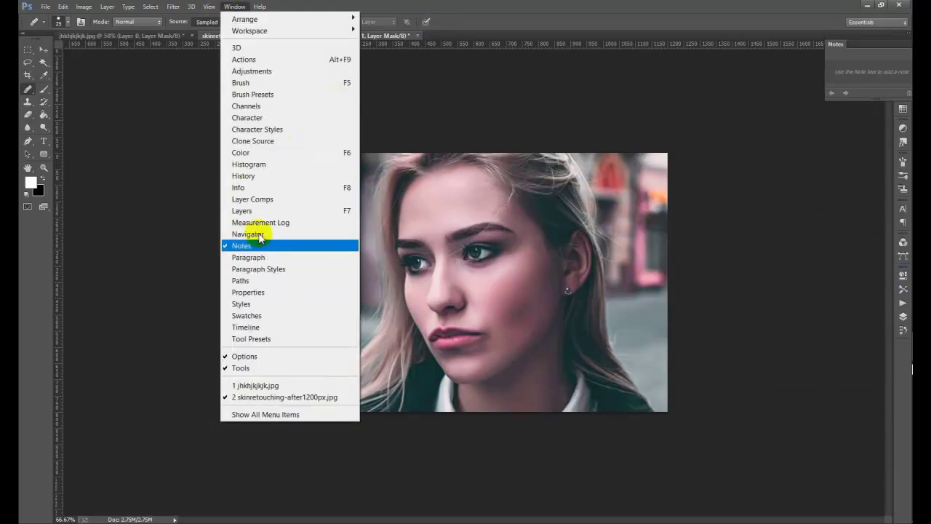
left_click(244, 210)
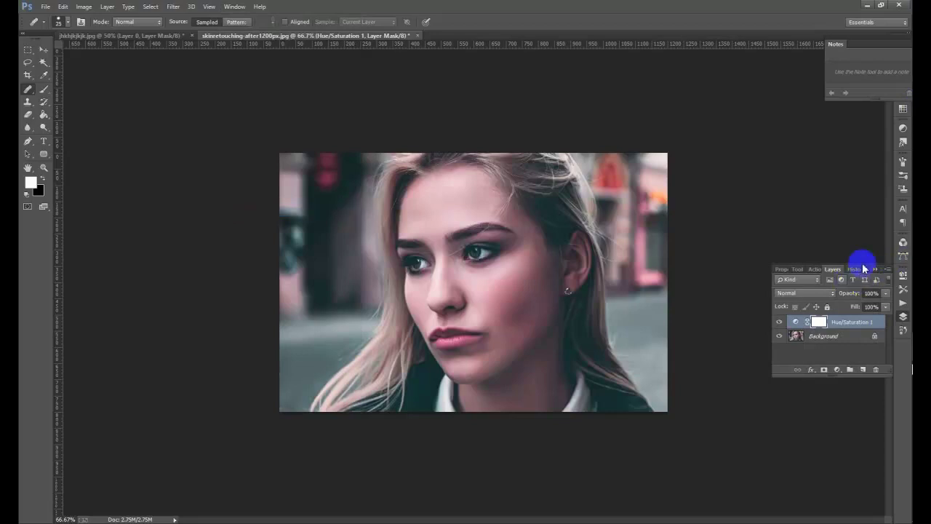
left_click(862, 371)
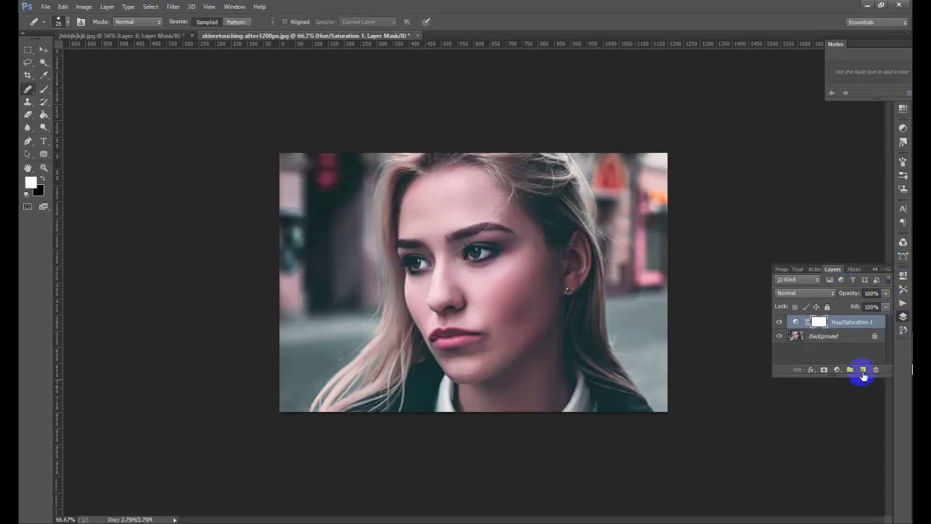